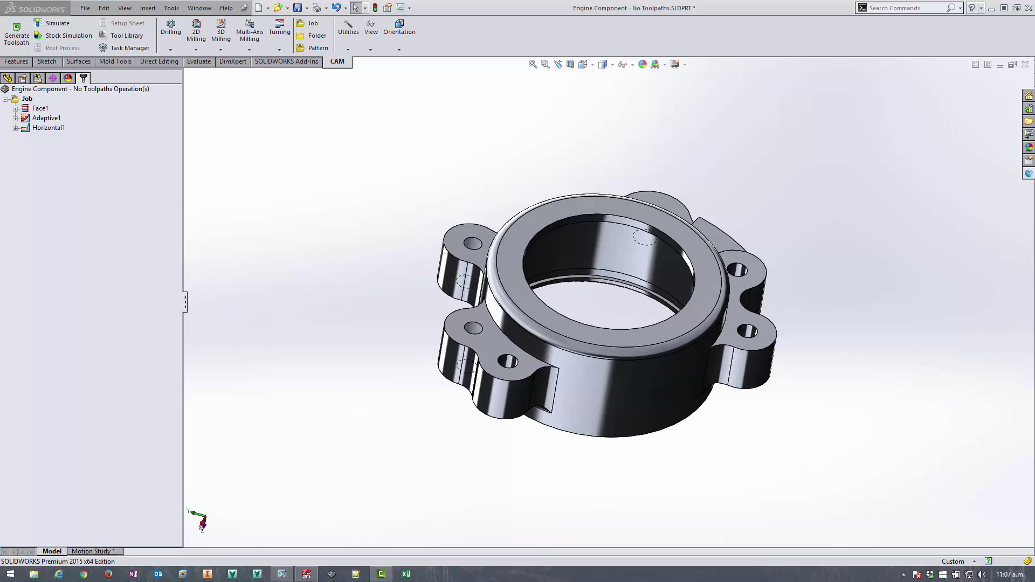
Step: Start a Create Silhouette operation with the 0.001 mm tolerance and pick the engine component's body as the model
{"action": "left_click", "coordinate": [525, 368]}
{"action": "middle_click_drag", "start_coordinate": [589, 373], "coordinate": [555, 269]}
{"action": "middle_click_drag", "start_coordinate": [583, 429], "coordinate": [510, 298]}
{"action": "left_click", "coordinate": [576, 430]}
{"action": "mouse_move", "coordinate": [692, 343]}
{"action": "middle_mouse_down"}
{"action": "mouse_move", "coordinate": [665, 351]}
{"action": "mouse_move", "coordinate": [770, 302]}
{"action": "mouse_move", "coordinate": [820, 418]}
{"action": "mouse_move", "coordinate": [840, 388]}
{"action": "mouse_move", "coordinate": [847, 395]}
{"action": "mouse_move", "coordinate": [558, 346]}
{"action": "mouse_move", "coordinate": [455, 134]}
{"action": "mouse_move", "coordinate": [480, 141]}
{"action": "middle_mouse_up"}
{"action": "left_click", "coordinate": [348, 49]}
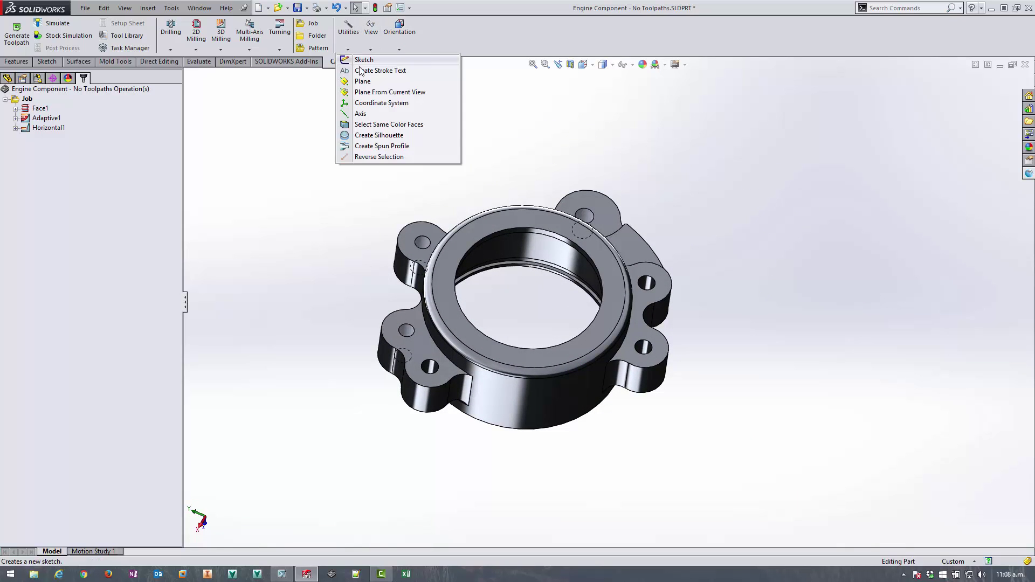
{"action": "left_click", "coordinate": [415, 136]}
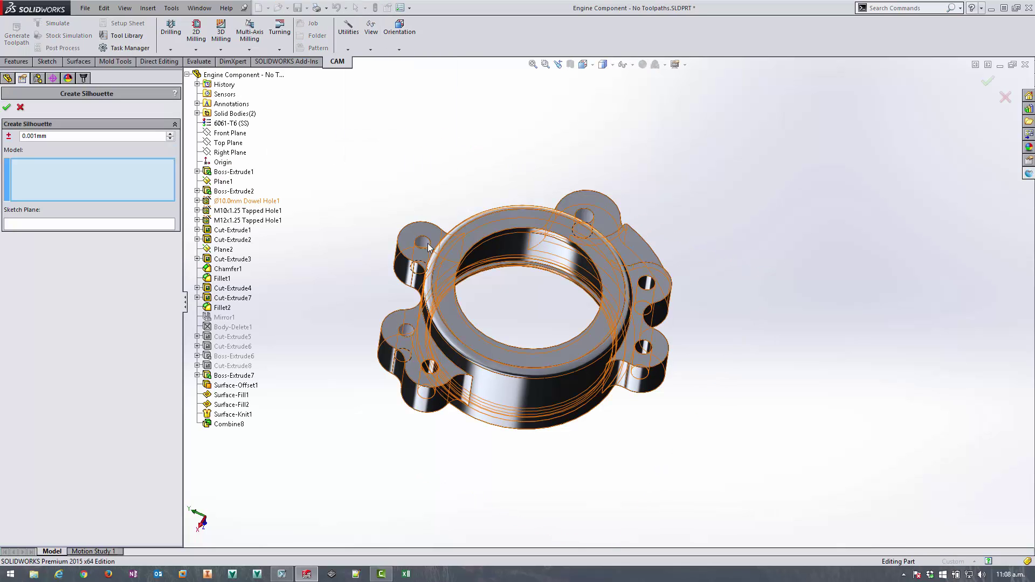
{"action": "left_click", "coordinate": [452, 239]}
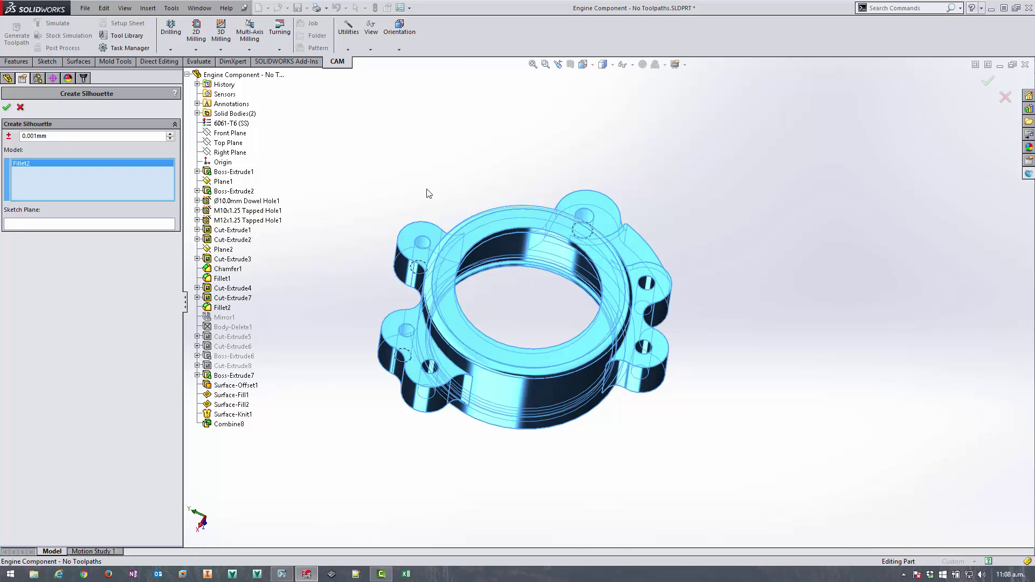
Step: Use the flat upper face of the double-hole lug as the sketch plane and generate the silhouette
{"action": "left_click", "coordinate": [62, 225]}
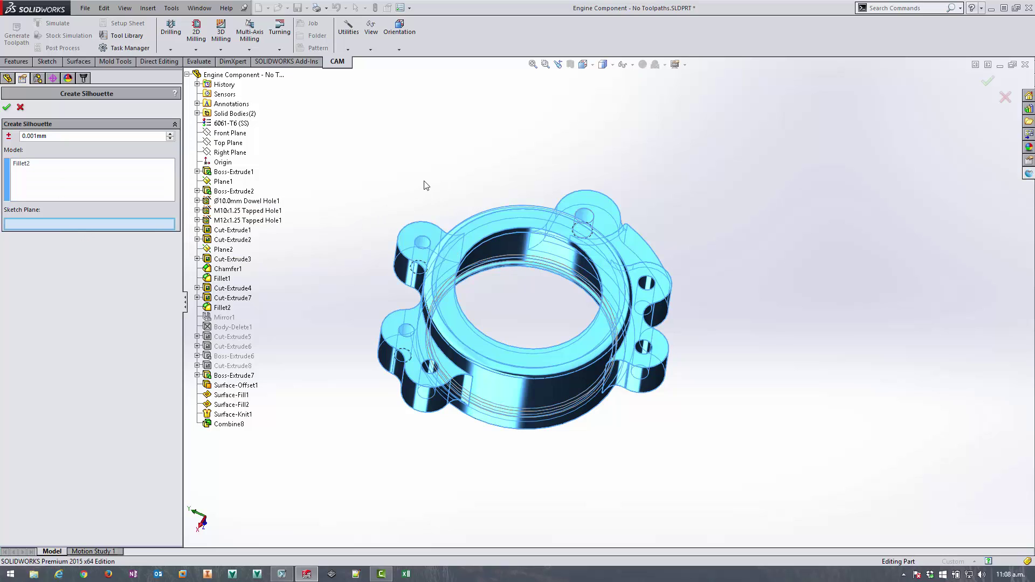
{"action": "key", "text": "Up"}
{"action": "key", "text": "Up"}
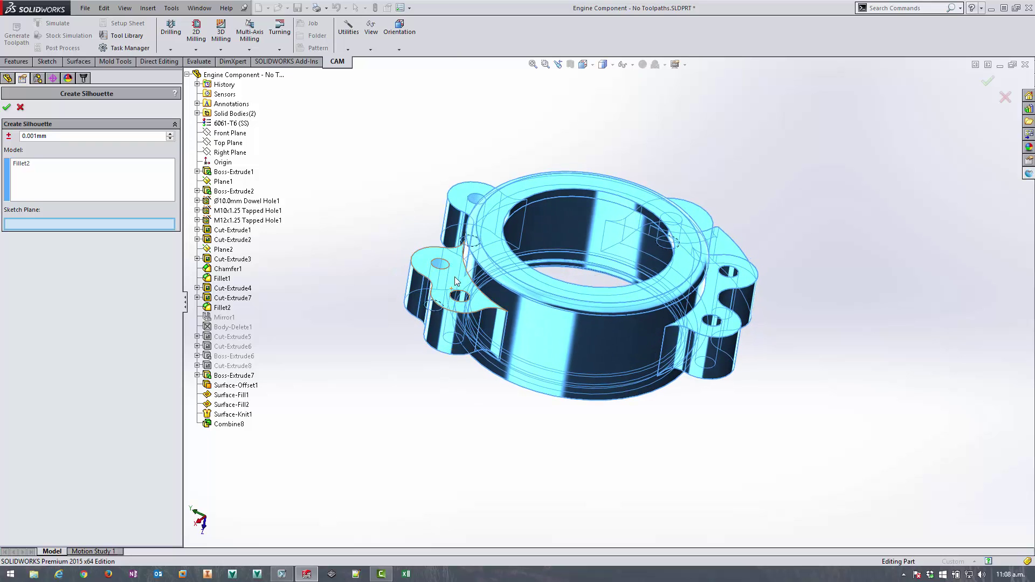
{"action": "left_click", "coordinate": [455, 275]}
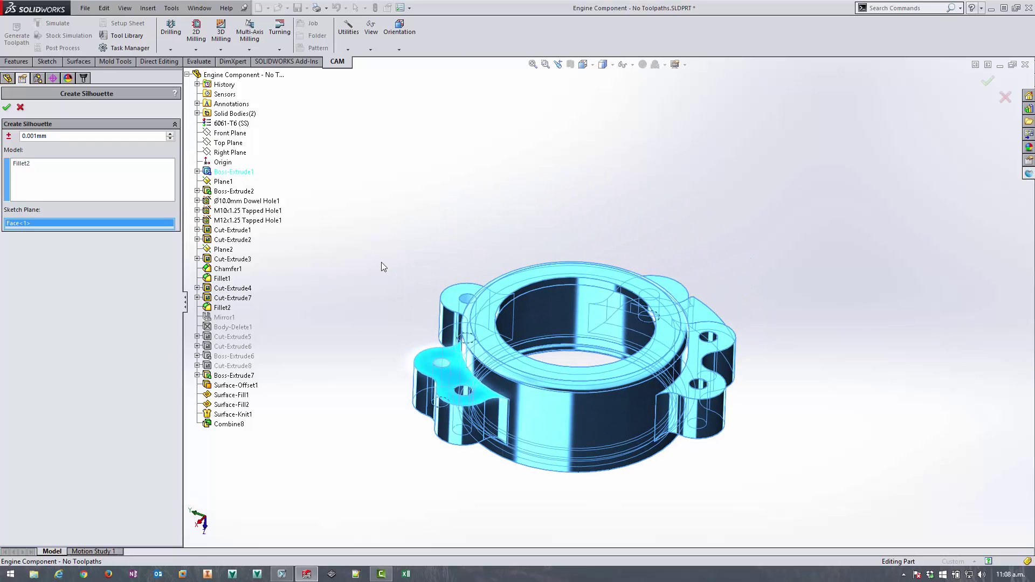
{"action": "left_click", "coordinate": [7, 107]}
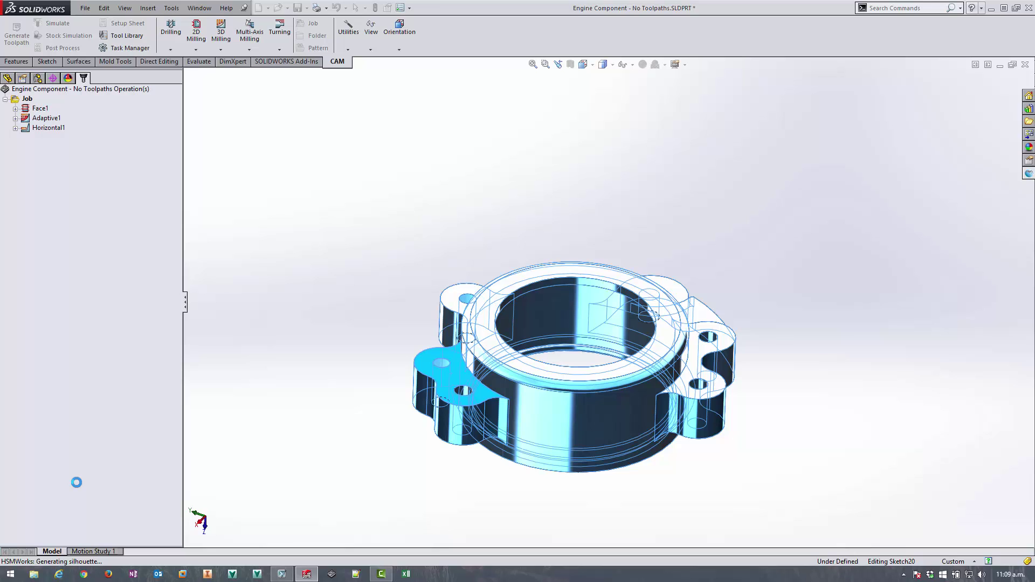
Step: Open the generated silhouette sketch for editing and delete the central bore circle and the hole circle in the largest lug
{"action": "left_click", "coordinate": [9, 79]}
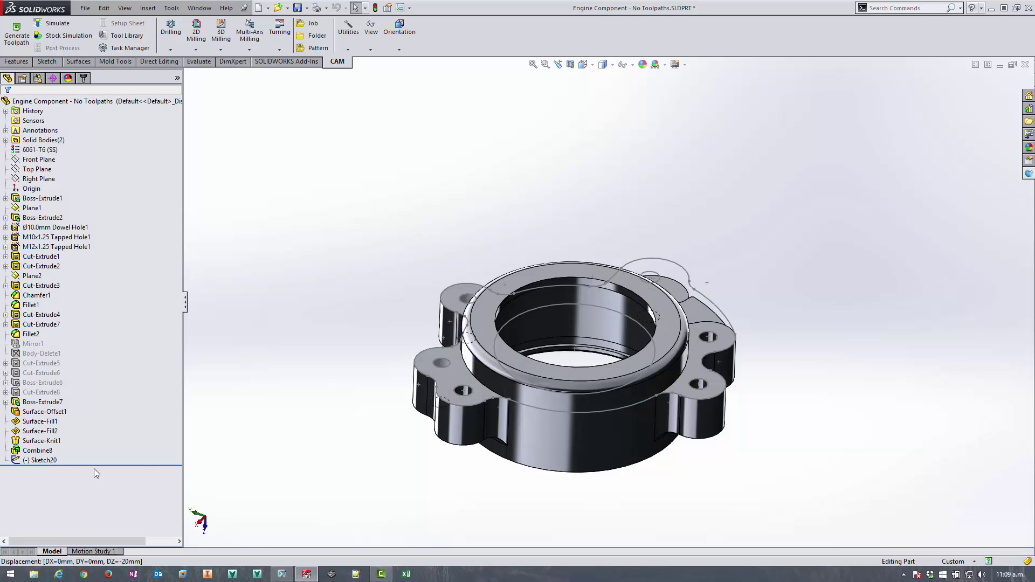
{"action": "right_click", "coordinate": [42, 462]}
{"action": "left_click", "coordinate": [51, 372]}
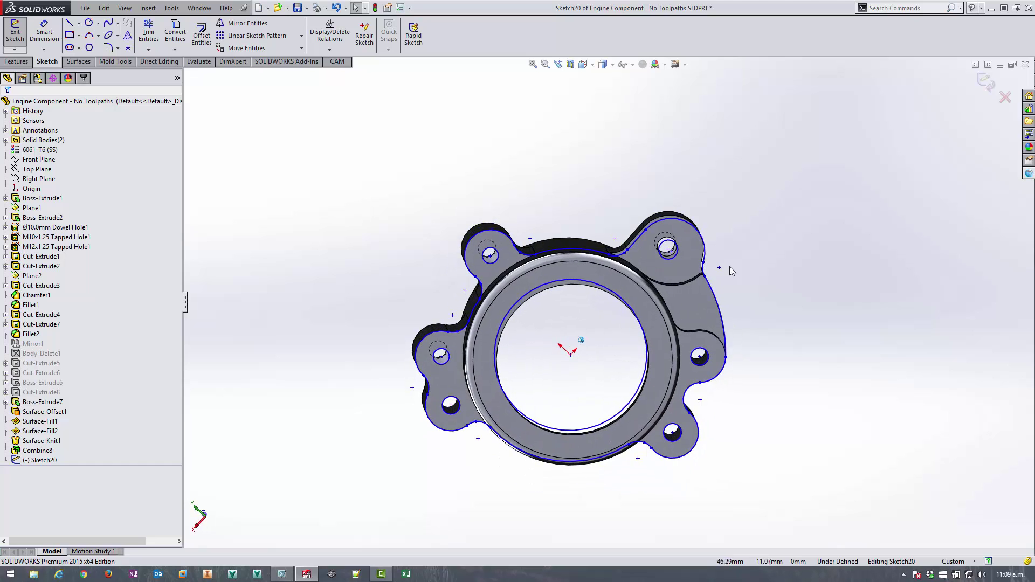
{"action": "left_click_drag", "start_coordinate": [546, 308], "coordinate": [449, 295]}
{"action": "key", "text": "Escape"}
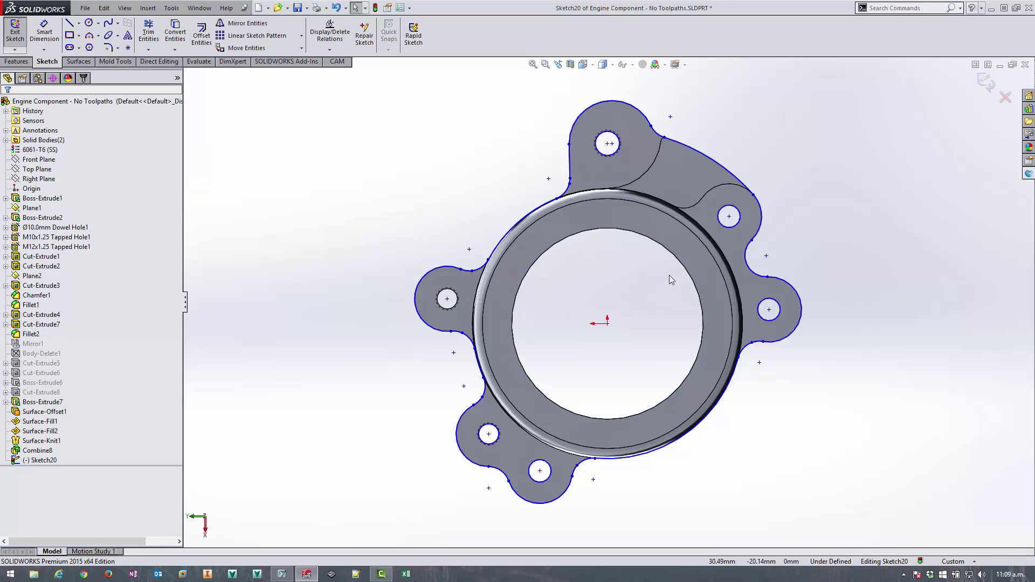
{"action": "left_click_drag", "start_coordinate": [669, 287], "coordinate": [591, 152]}
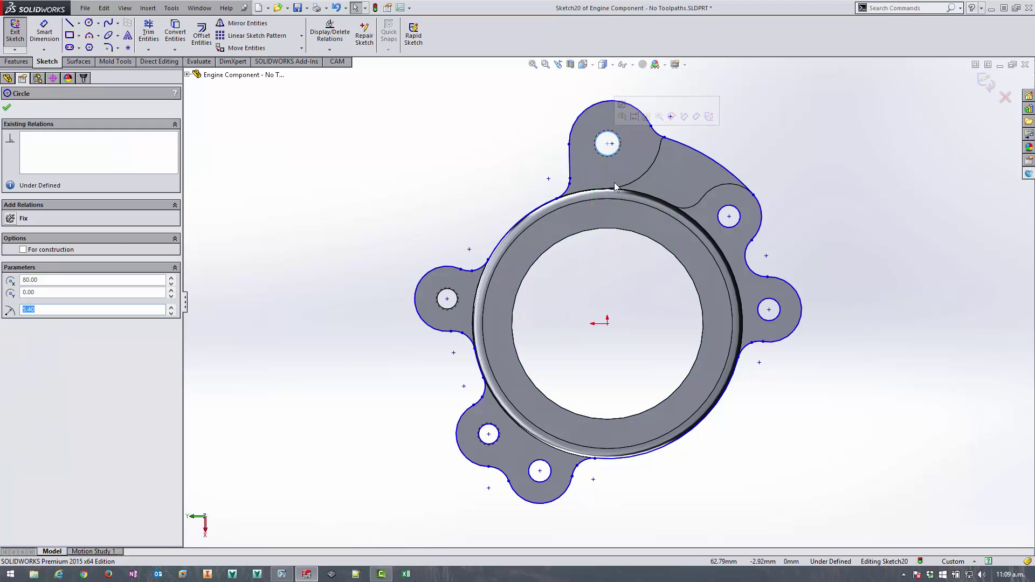
{"action": "key", "text": "Delete"}
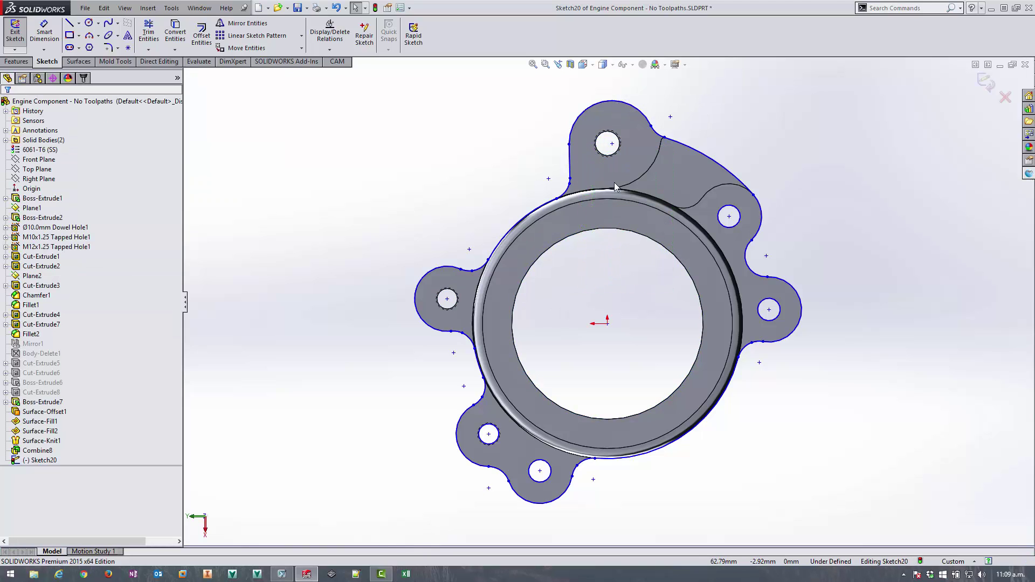
Step: Delete the remaining lug hole circles from the silhouette sketch, leaving the outer profile, and exit the sketch
{"action": "left_click", "coordinate": [710, 201]}
{"action": "key", "text": "Escape"}
{"action": "left_click_drag", "start_coordinate": [771, 306], "coordinate": [706, 299]}
{"action": "key", "text": "Escape"}
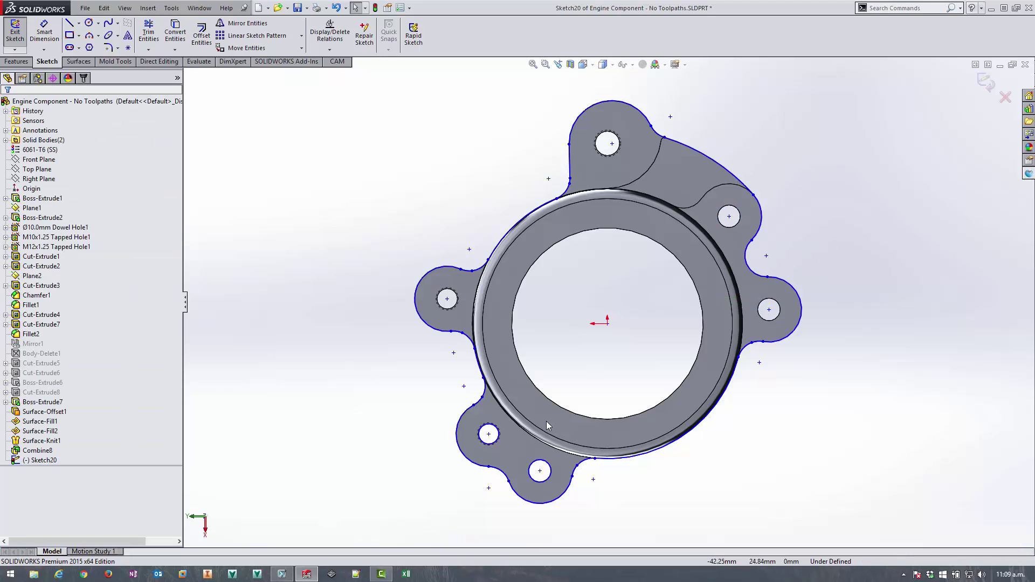
{"action": "left_click", "coordinate": [537, 471]}
{"action": "key", "text": "Escape"}
{"action": "left_click", "coordinate": [482, 441]}
{"action": "right_click", "coordinate": [526, 286]}
{"action": "left_click", "coordinate": [617, 299]}
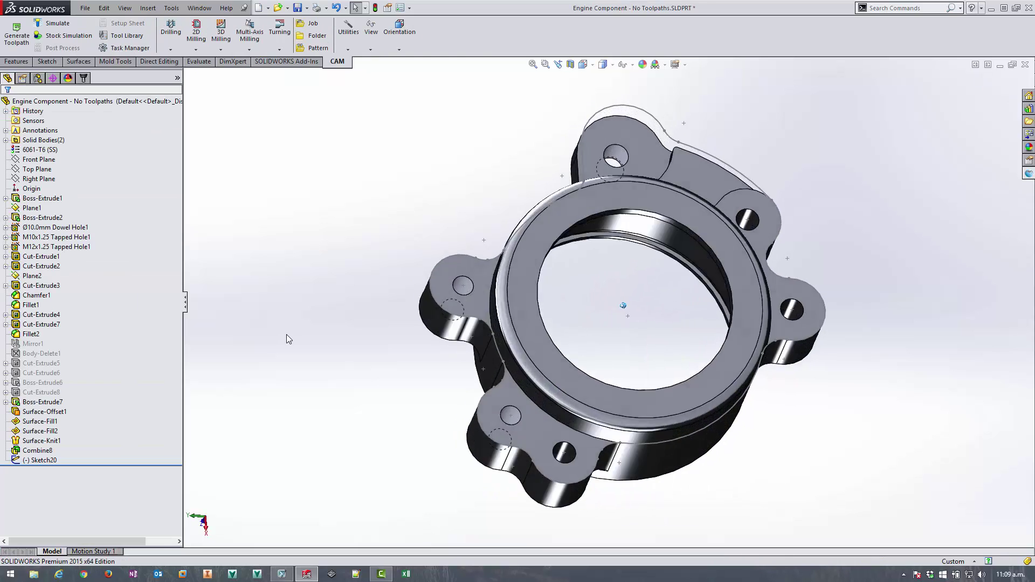
Step: Hide the silhouette sketch in the model
{"action": "right_click", "coordinate": [31, 465]}
{"action": "right_click", "coordinate": [36, 460]}
{"action": "left_click", "coordinate": [44, 387]}
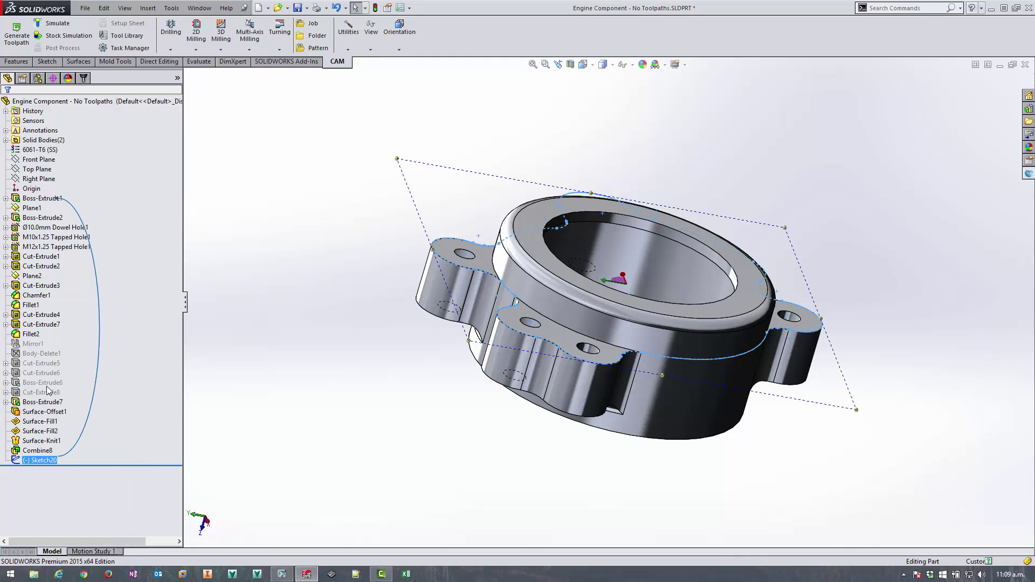
{"action": "left_click", "coordinate": [305, 254]}
Step: Create a 2D Contour milling operation in the CAM job using tool #2, the Ø16 mm flat mill
{"action": "left_click", "coordinate": [83, 78]}
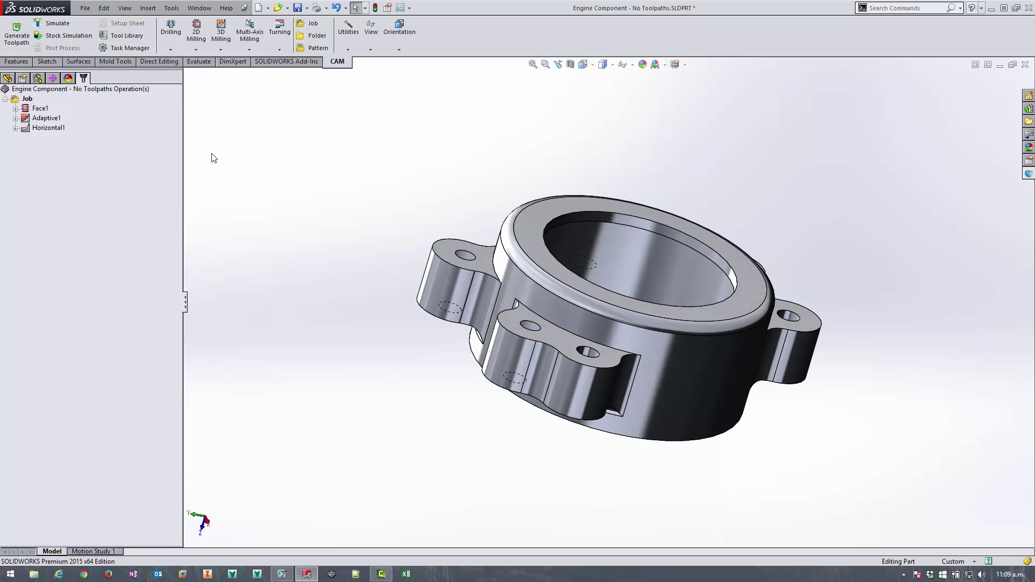
{"action": "left_click", "coordinate": [195, 47]}
{"action": "left_click", "coordinate": [220, 92]}
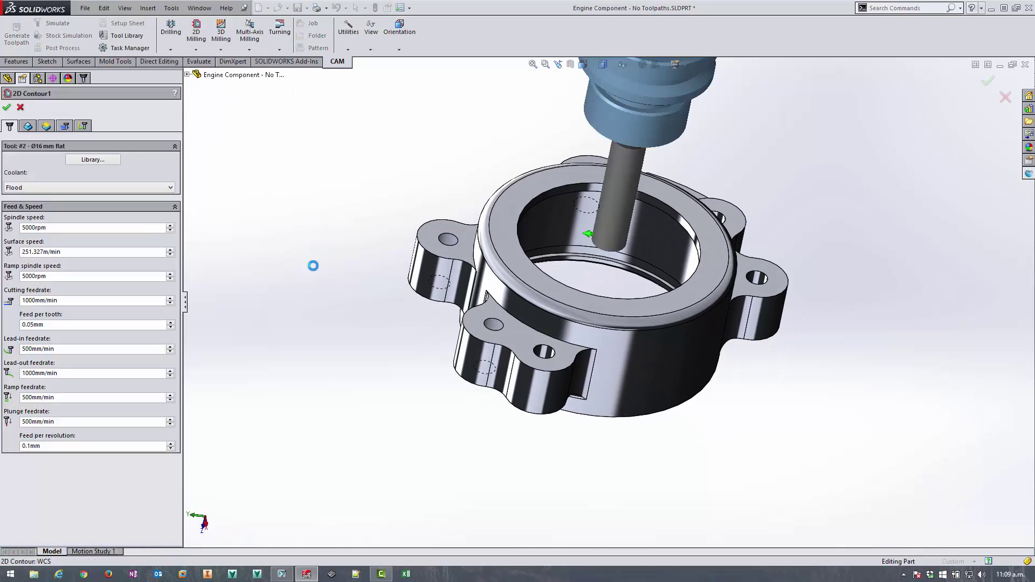
{"action": "left_click", "coordinate": [111, 160]}
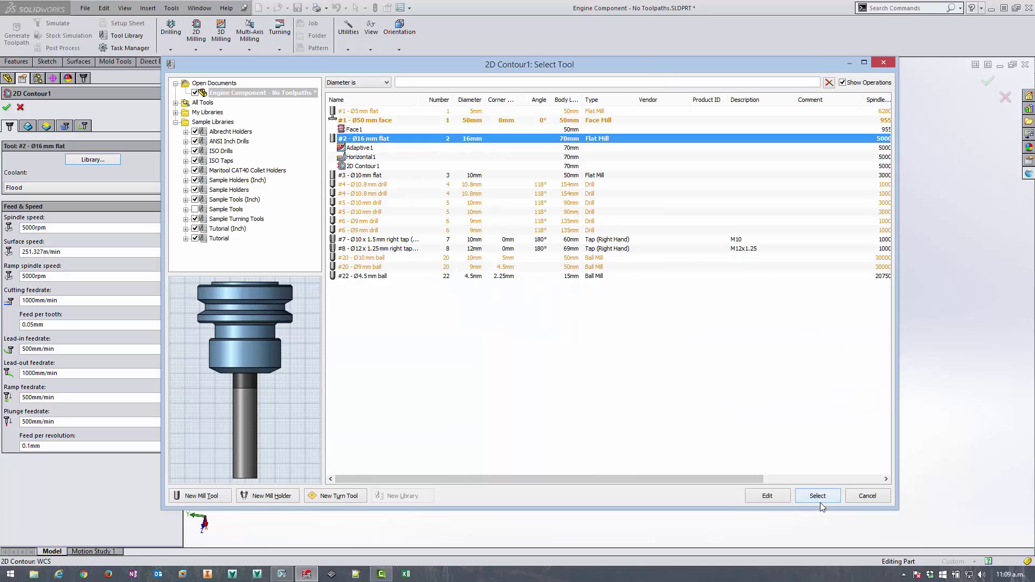
{"action": "left_click", "coordinate": [818, 496]}
Step: Select the silhouette sketch as the contour geometry and toggle the machining direction twice, keeping the original direction
{"action": "left_click", "coordinate": [29, 127]}
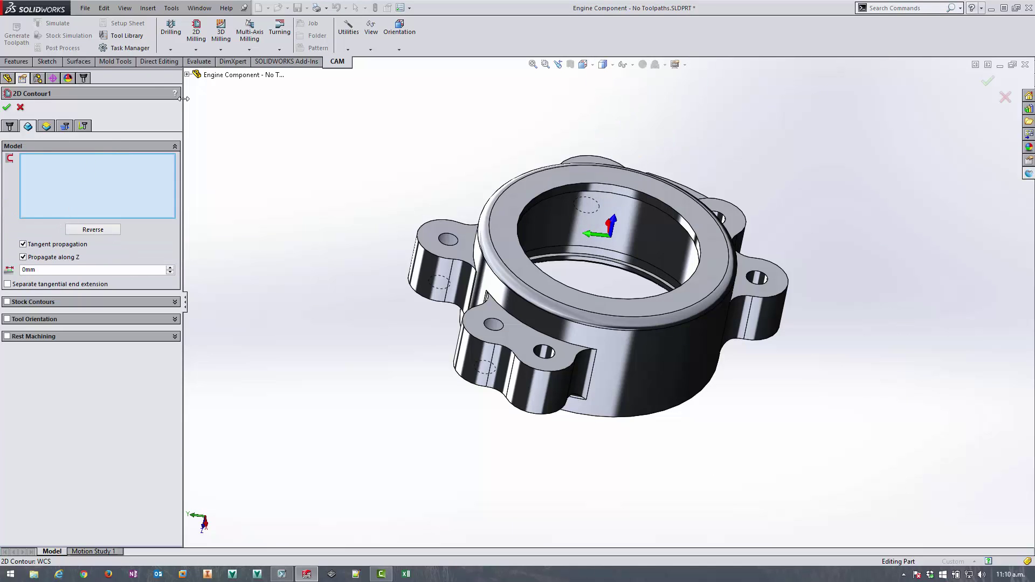
{"action": "left_click", "coordinate": [188, 75]}
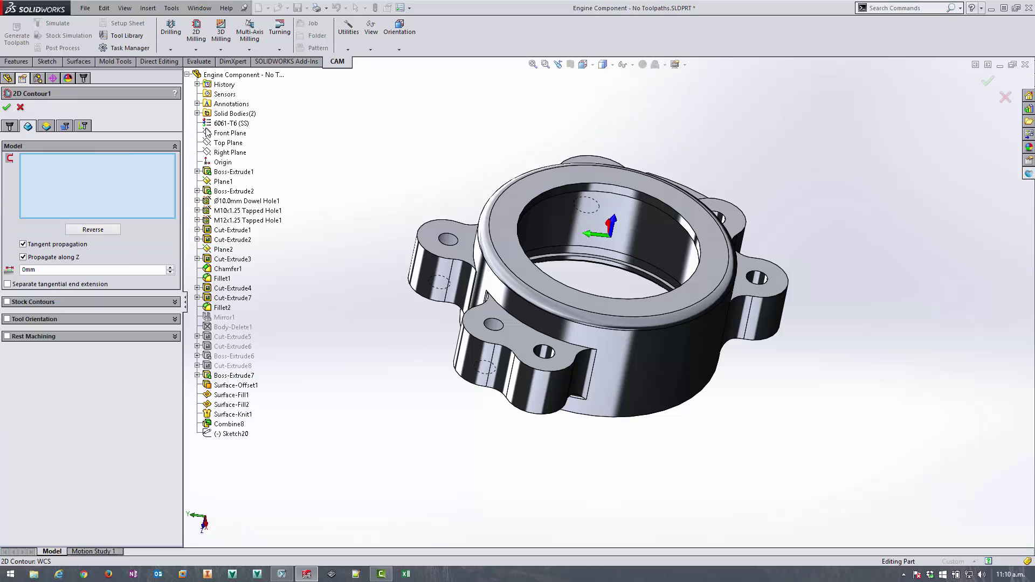
{"action": "left_click", "coordinate": [232, 433]}
{"action": "middle_click_drag", "start_coordinate": [857, 87], "coordinate": [844, 178]}
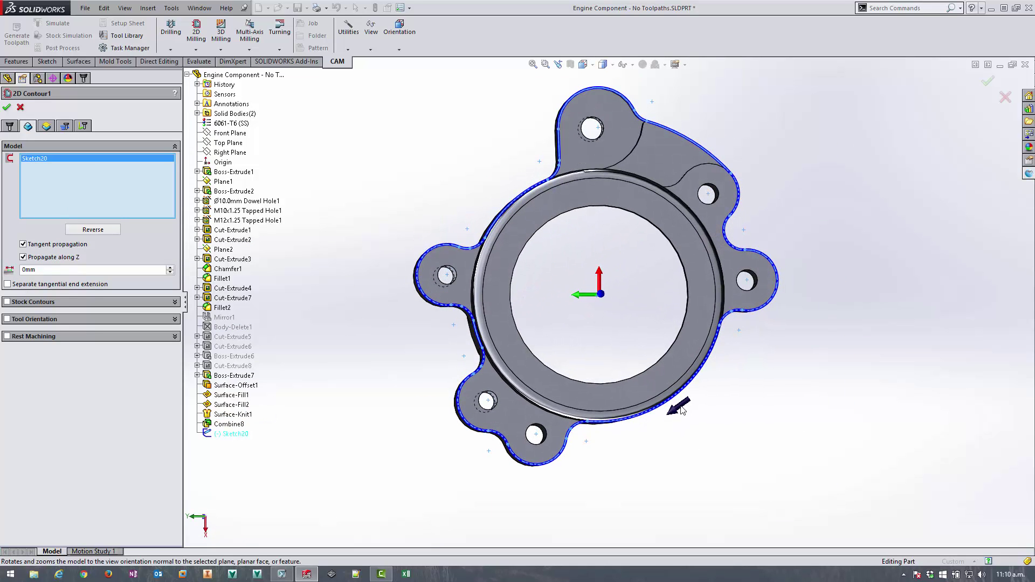
{"action": "left_click", "coordinate": [98, 230]}
{"action": "left_click", "coordinate": [98, 230]}
{"action": "key", "text": "Up"}
{"action": "key", "text": "Up"}
{"action": "key", "text": "Up"}
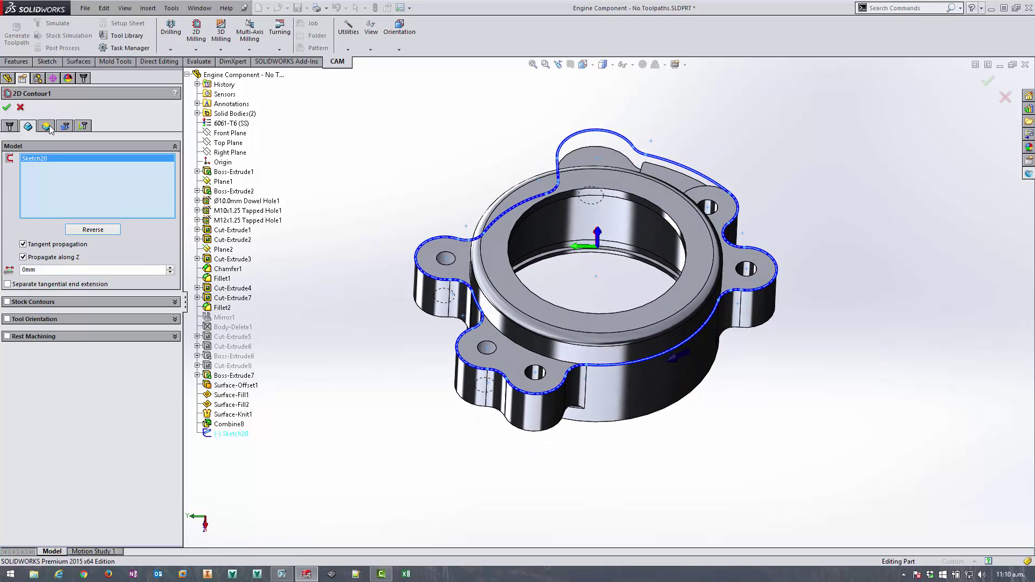
Step: Set the contour's bottom height From Selection using the lower edge of the recess beneath the lug, with a -1 mm offset
{"action": "left_click", "coordinate": [47, 128]}
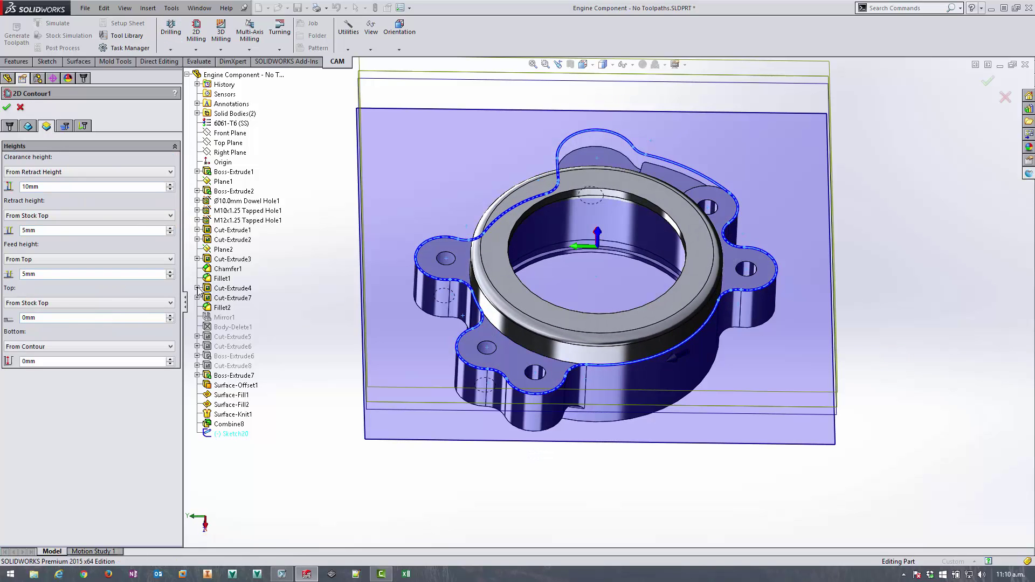
{"action": "middle_click_drag", "start_coordinate": [355, 225], "coordinate": [501, 305]}
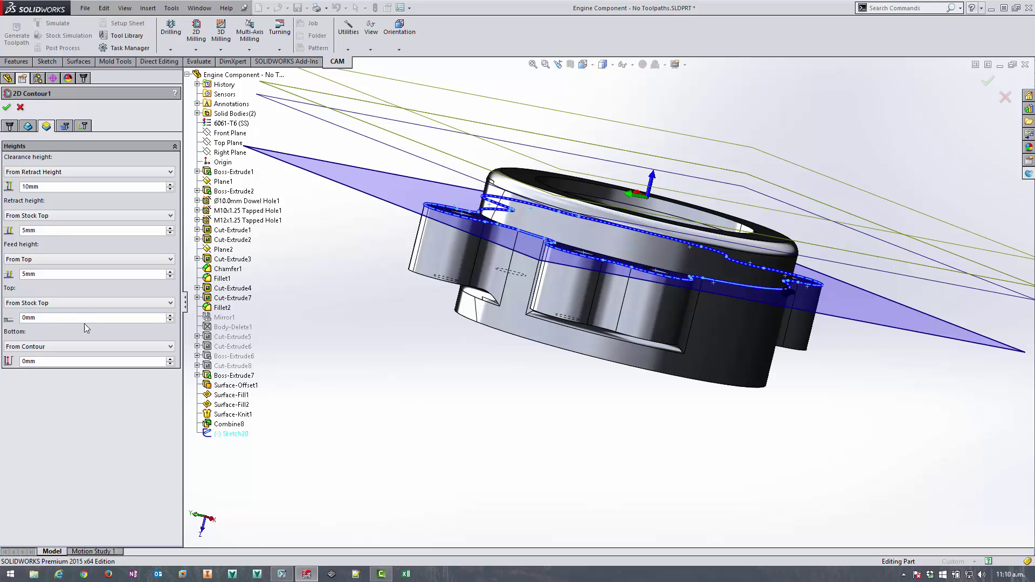
{"action": "left_click", "coordinate": [54, 348]}
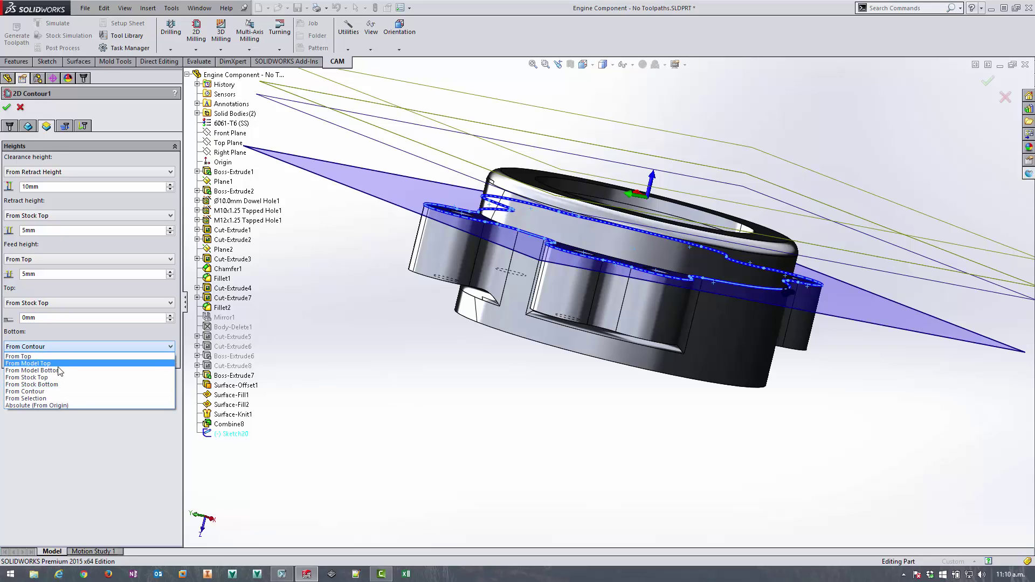
{"action": "left_click", "coordinate": [62, 398]}
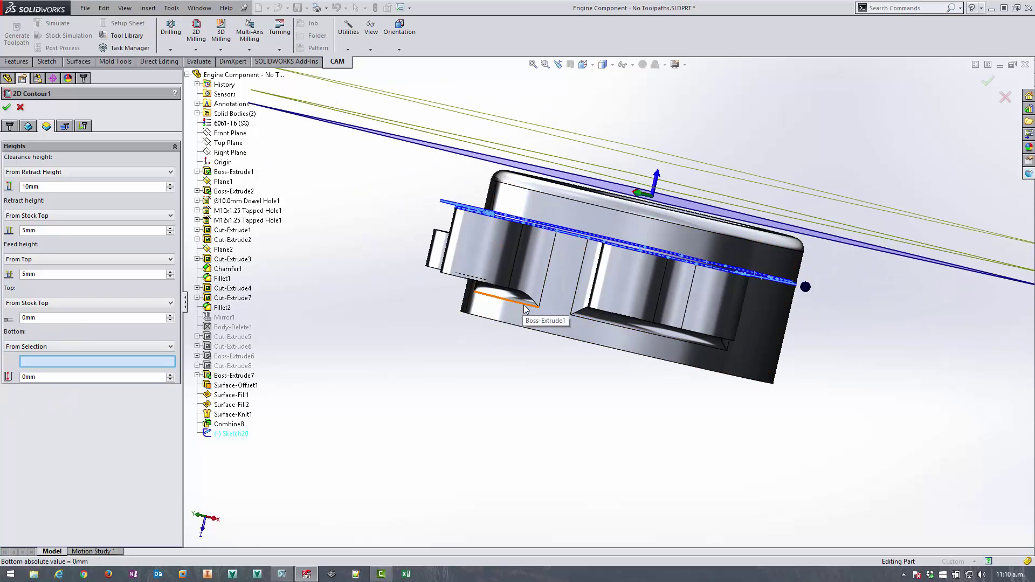
{"action": "left_click", "coordinate": [524, 306]}
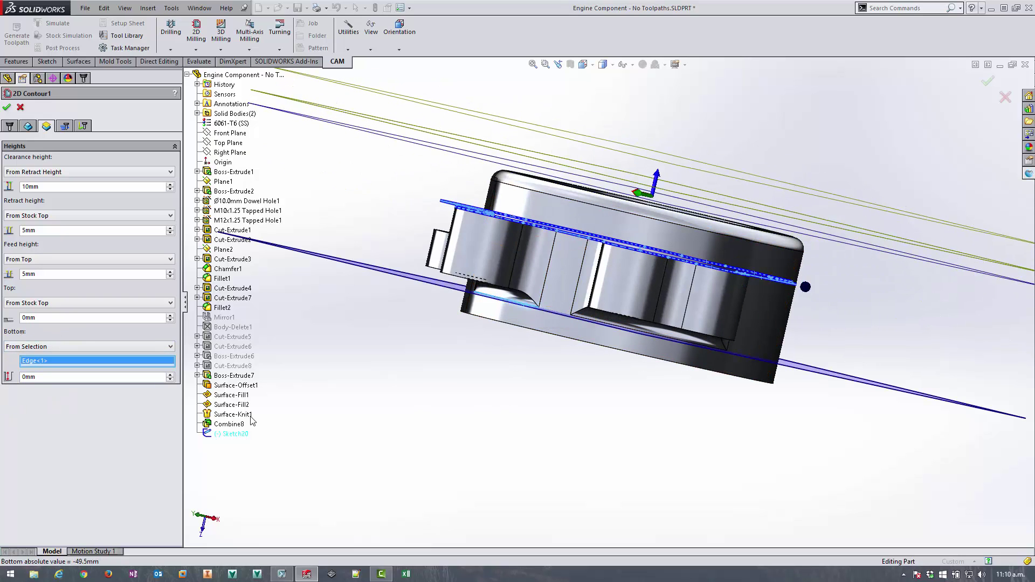
{"action": "double_click", "coordinate": [32, 377]}
{"action": "type", "text": "-1"}
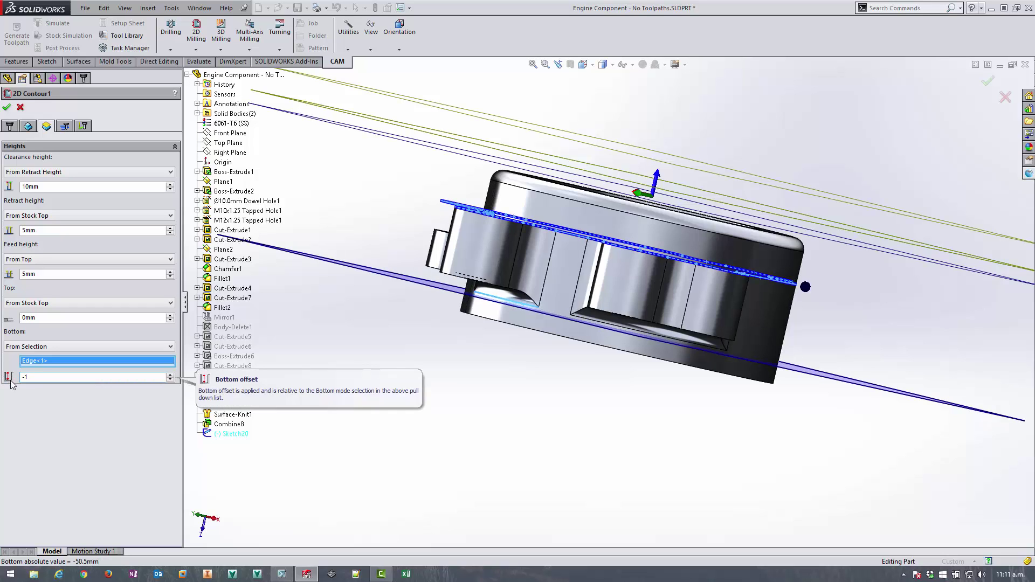
Step: Set the finishing overlap of the 2D contour passes to 5 mm
{"action": "left_click", "coordinate": [65, 126]}
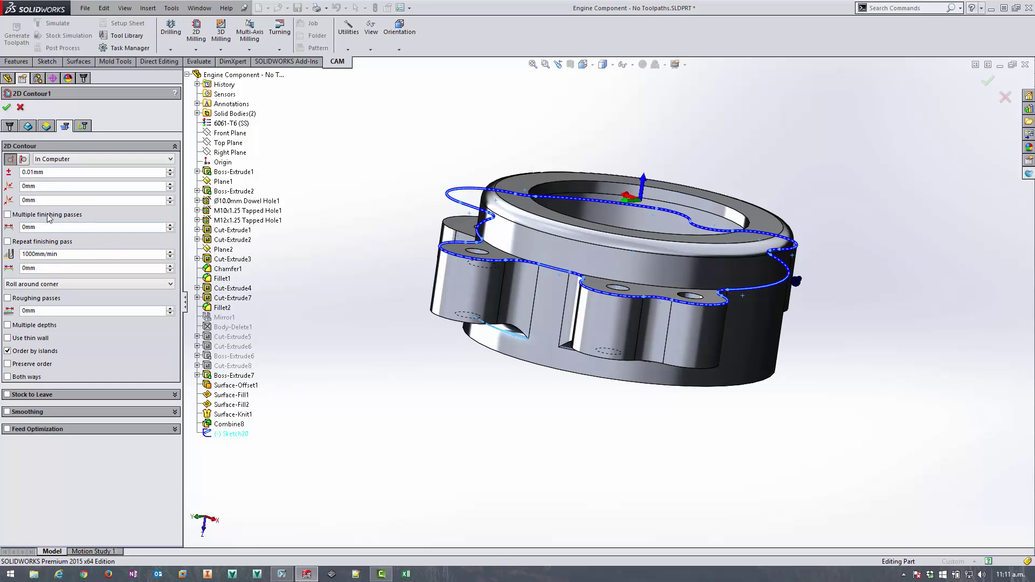
{"action": "mouse_move", "coordinate": [46, 228]}
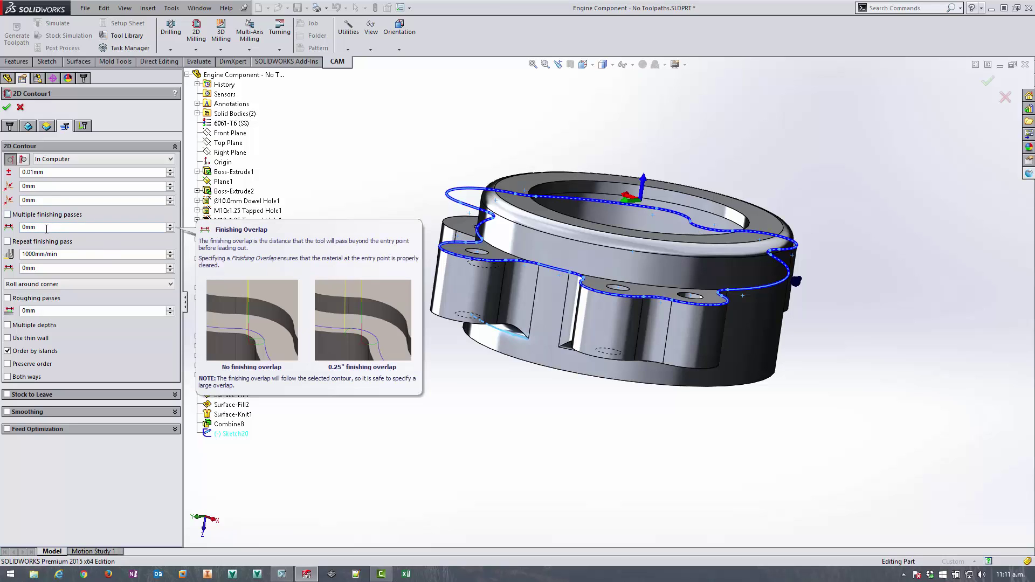
{"action": "double_click", "coordinate": [46, 228]}
{"action": "type", "text": "5"}
{"action": "left_click", "coordinate": [71, 199]}
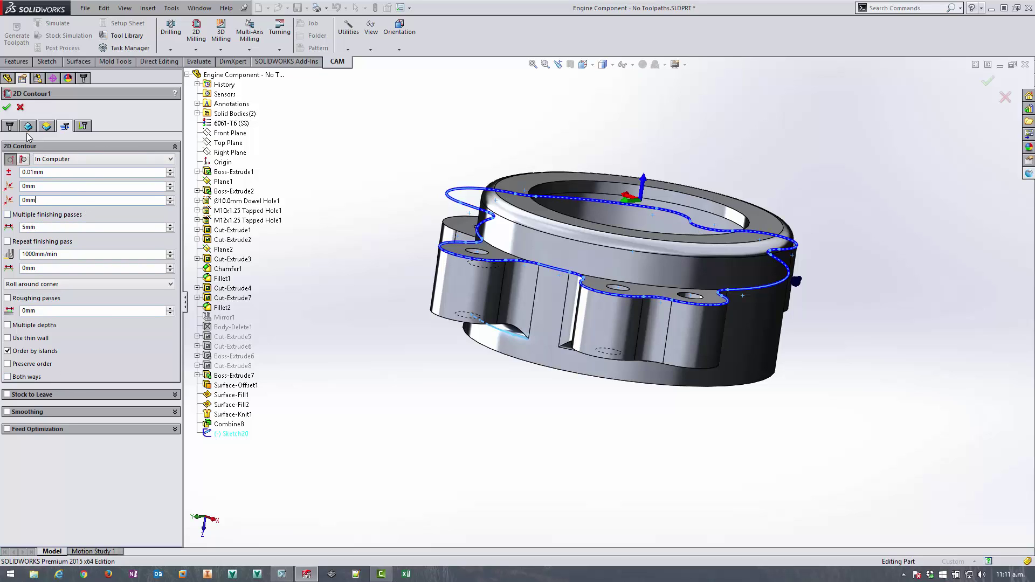
Step: Accept the 2D contour operation with its default linking settings and check the generated toolpath's depth from the side
{"action": "left_click", "coordinate": [85, 126]}
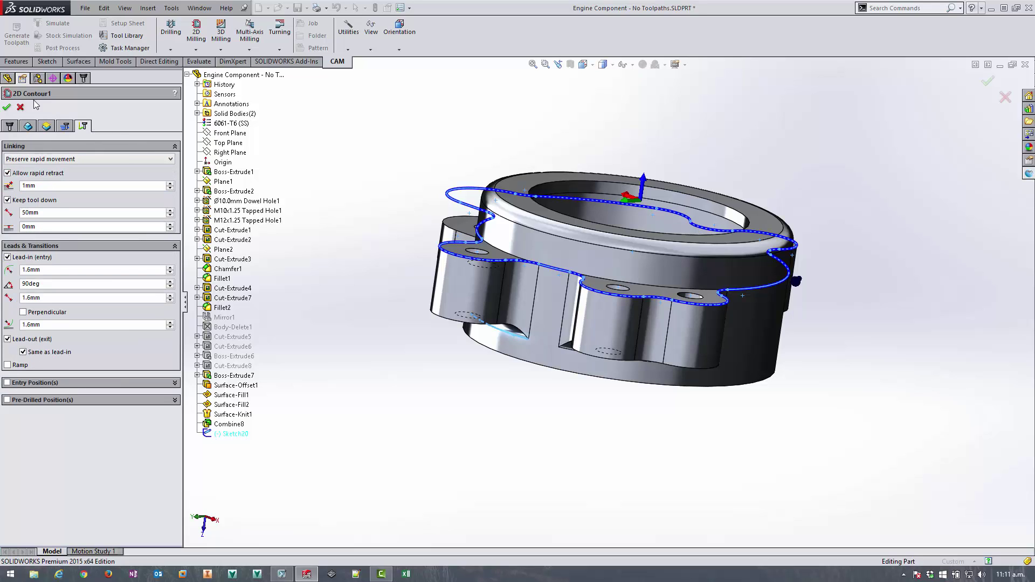
{"action": "left_click", "coordinate": [8, 108]}
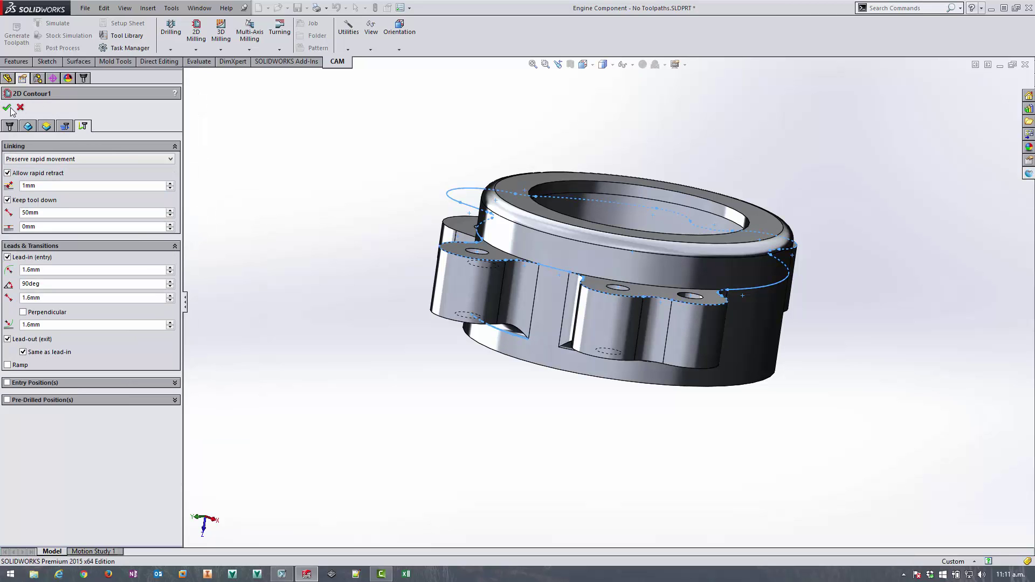
{"action": "key", "text": "ctrl+7"}
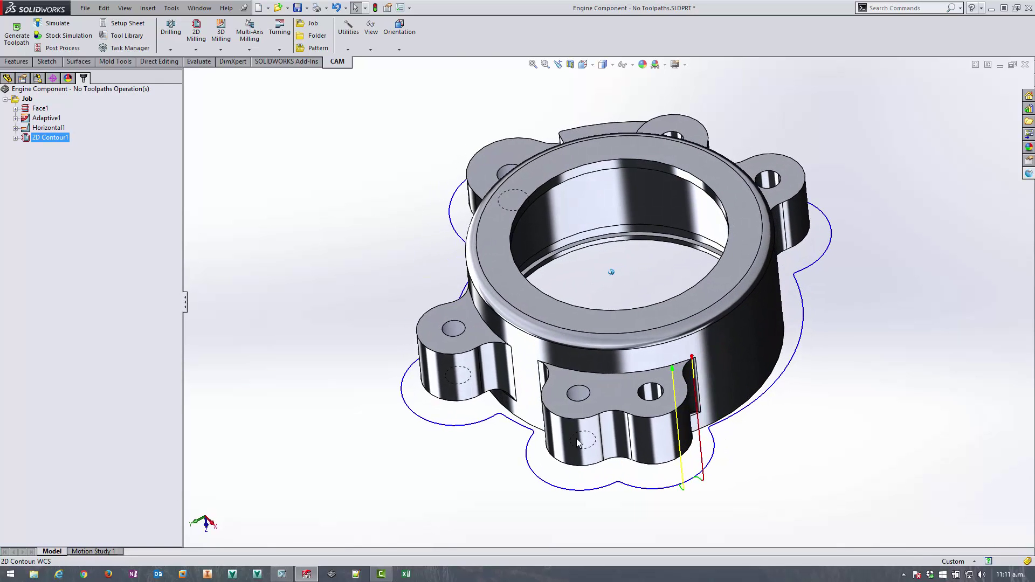
{"action": "key", "text": "Up"}
{"action": "key", "text": "Up"}
{"action": "key", "text": "Up"}
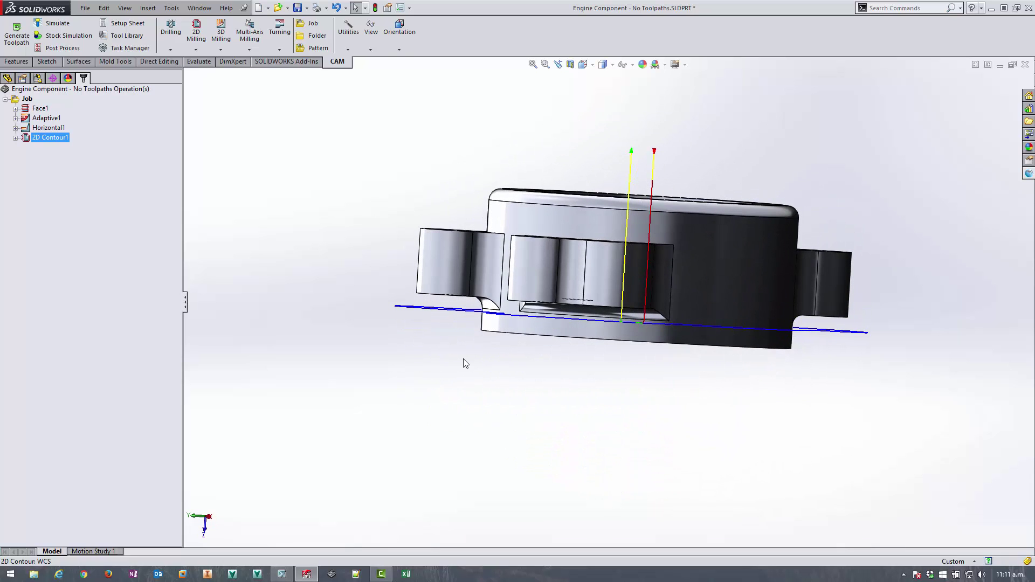
Step: Examine the outer side walls of the lugs around the part from several angles
{"action": "key", "text": "ctrl+7"}
{"action": "left_click", "coordinate": [124, 269]}
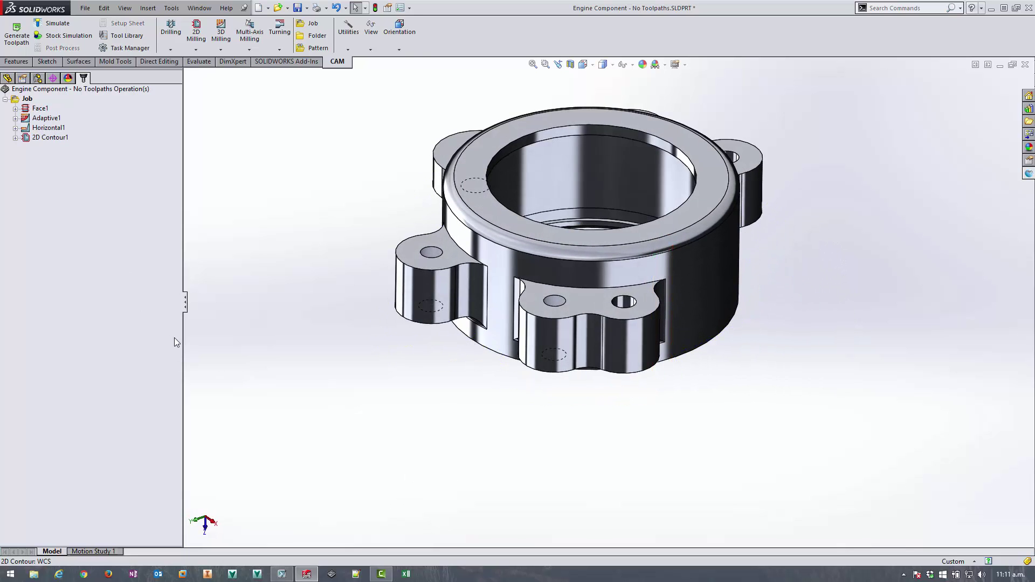
{"action": "key", "text": "Left"}
{"action": "key", "text": "Left"}
{"action": "key", "text": "Left"}
{"action": "key", "text": "Left"}
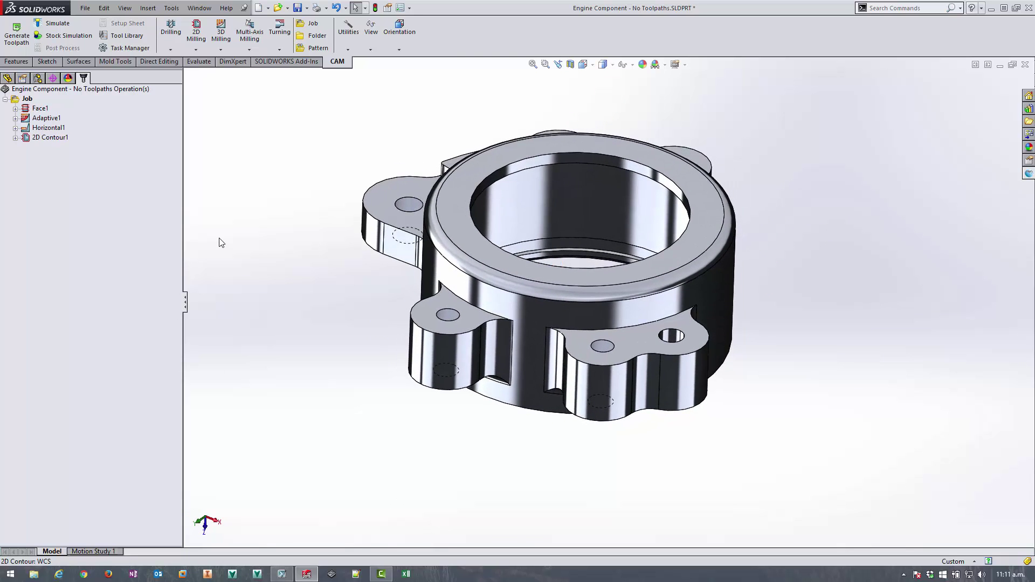
{"action": "middle_click_drag", "start_coordinate": [219, 238], "coordinate": [497, 311]}
{"action": "left_click", "coordinate": [498, 311]}
{"action": "left_click", "coordinate": [436, 272]}
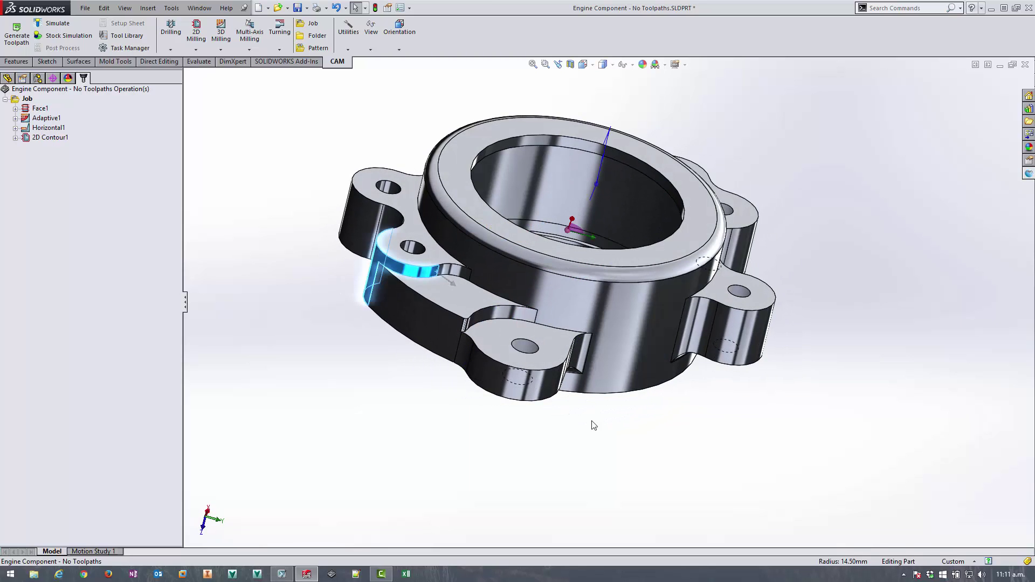
{"action": "middle_click_drag", "start_coordinate": [627, 428], "coordinate": [670, 360]}
{"action": "left_click", "coordinate": [675, 333]}
{"action": "left_click", "coordinate": [497, 359]}
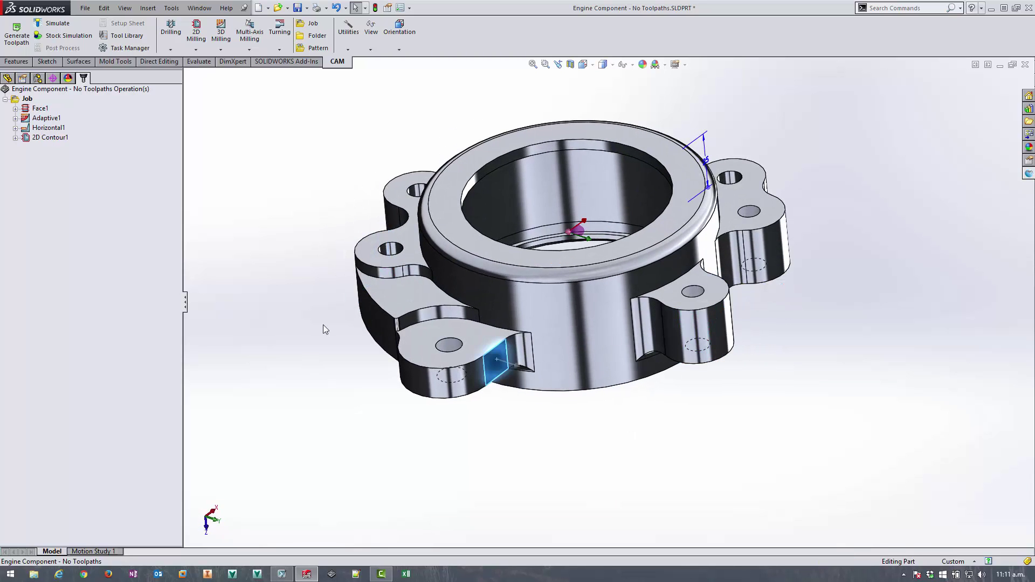
Step: Examine the main cylindrical wall and the stepped walls between the lug levels
{"action": "left_click", "coordinate": [615, 339]}
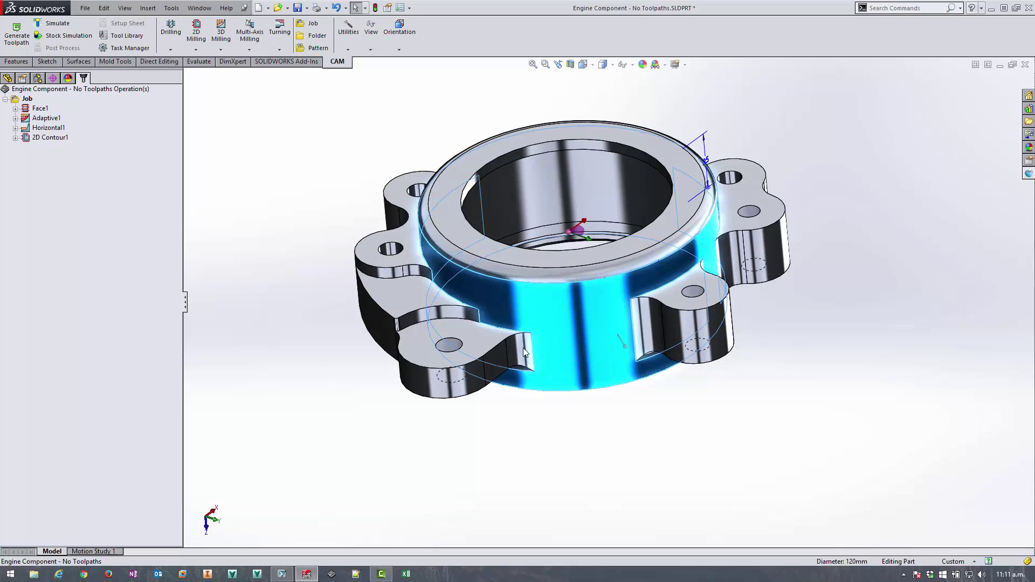
{"action": "left_click", "coordinate": [624, 434]}
{"action": "key", "text": "Up"}
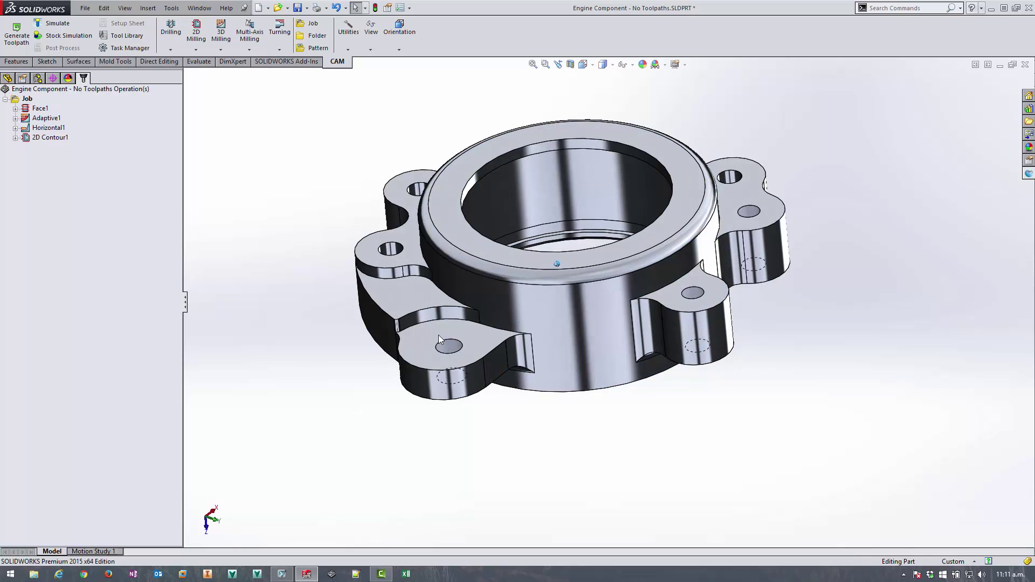
{"action": "left_click", "coordinate": [458, 308]}
{"action": "key", "text": "Escape"}
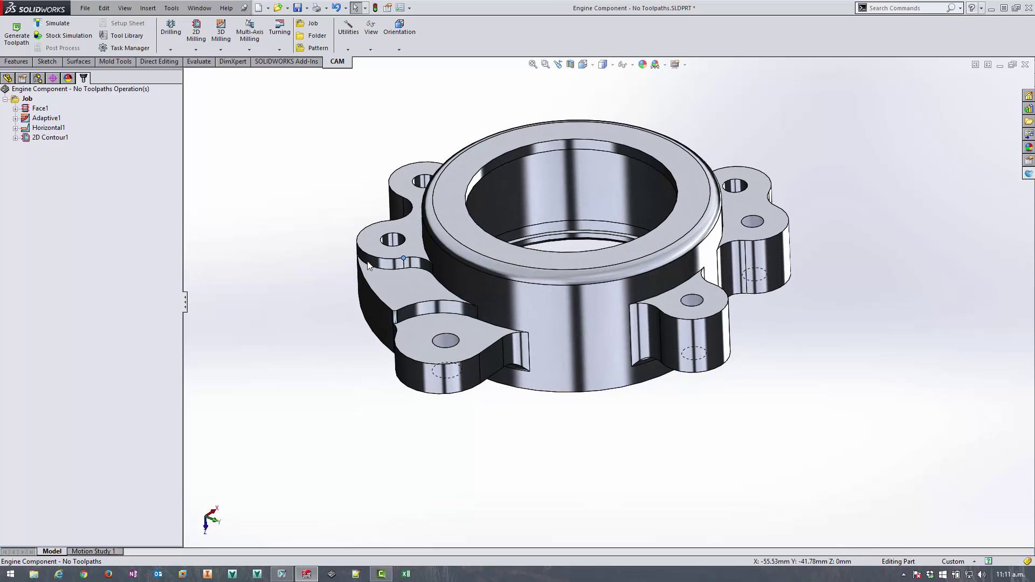
{"action": "left_click", "coordinate": [447, 307]}
{"action": "left_click", "coordinate": [328, 261]}
Step: Create a second 2D Contour operation with the Ø16 mm flat tool and turn off Propagate along Z for its geometry
{"action": "left_click", "coordinate": [195, 47]}
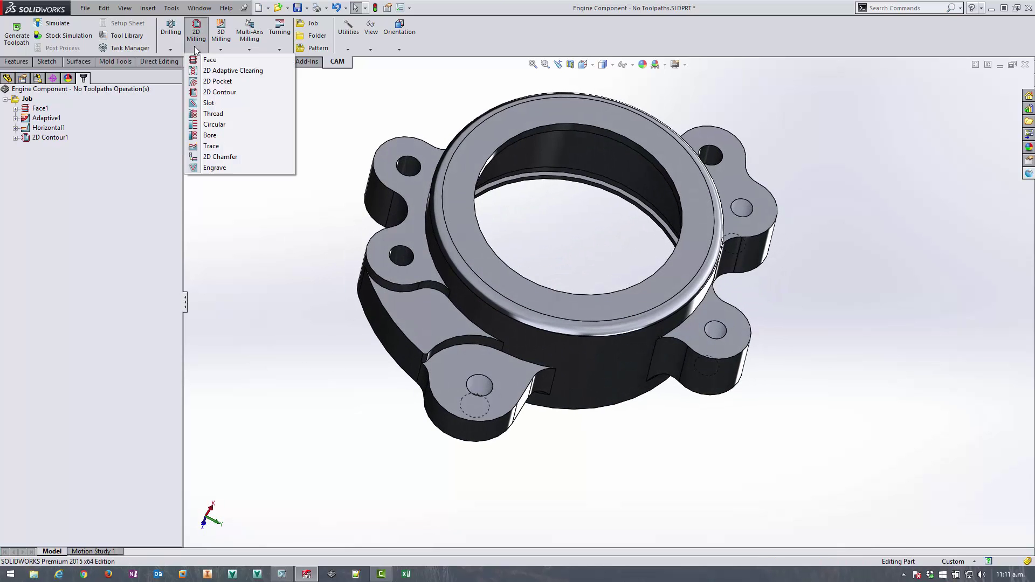
{"action": "left_click", "coordinate": [219, 93]}
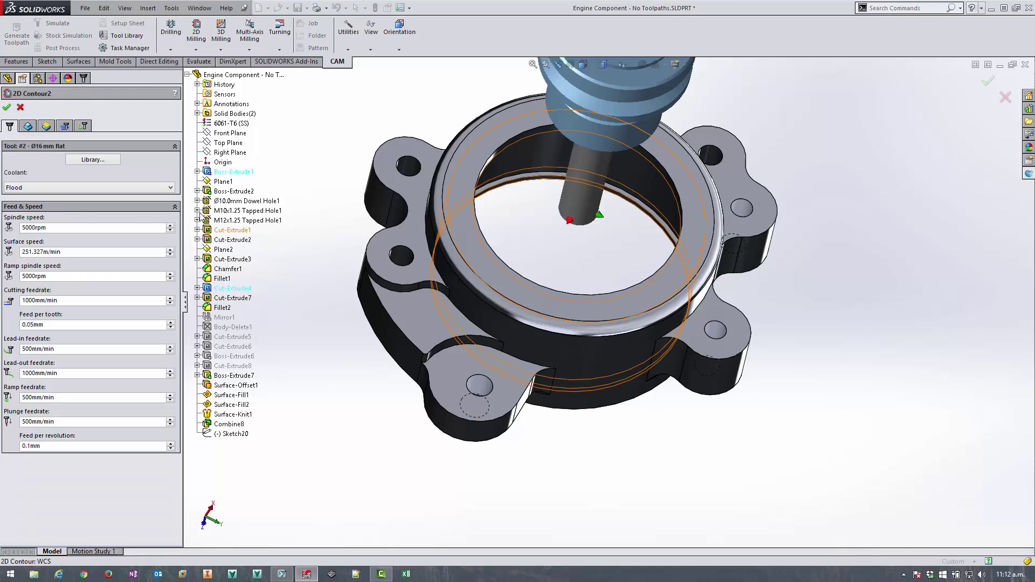
{"action": "left_click", "coordinate": [28, 126]}
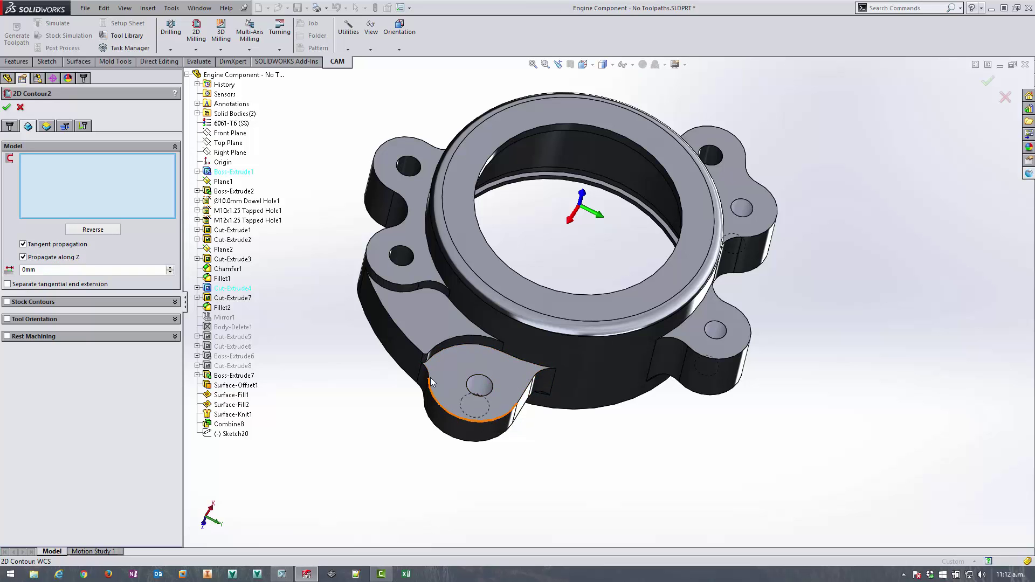
{"action": "middle_click_drag", "start_coordinate": [431, 372], "coordinate": [363, 370]}
{"action": "scroll", "coordinate": [363, 370], "scroll_direction": "down", "scroll_amount": 2}
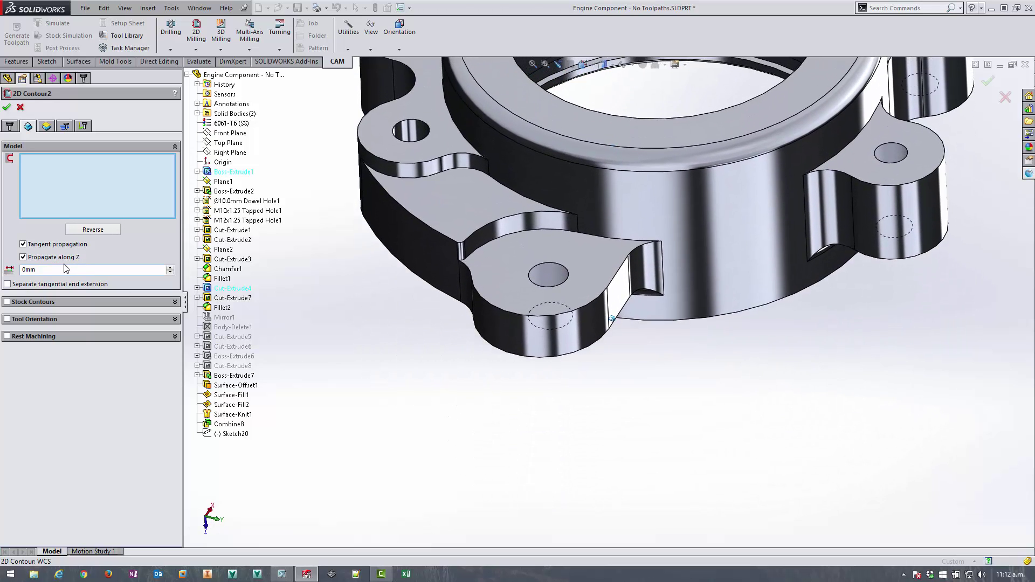
{"action": "left_click", "coordinate": [58, 259]}
{"action": "middle_click_drag", "start_coordinate": [317, 382], "coordinate": [518, 377]}
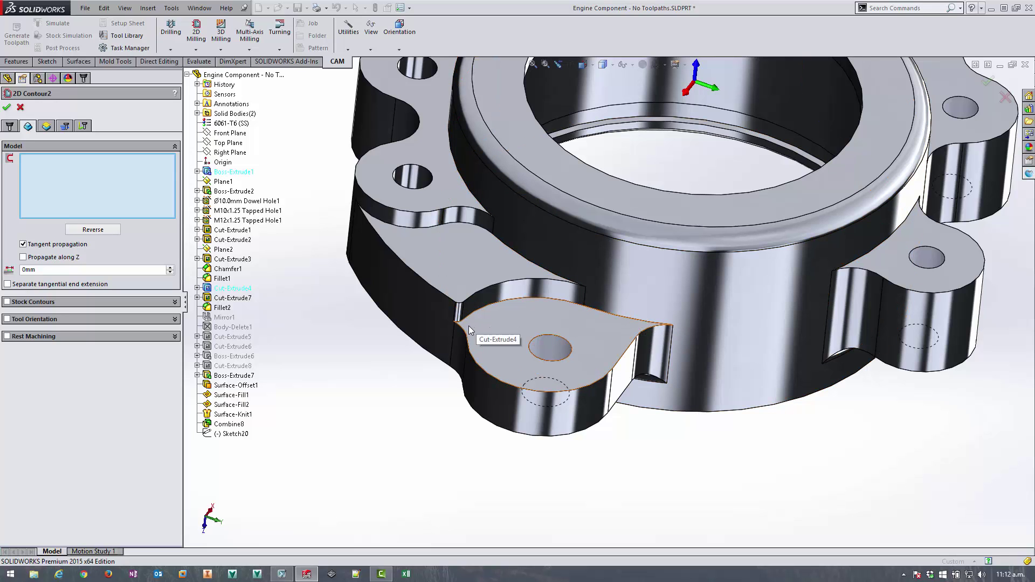
Step: Try the short edge at the inner corner of the lower lug face as the contour start and review the compensation and tool settings
{"action": "scroll", "coordinate": [469, 326], "scroll_direction": "down", "scroll_amount": 5}
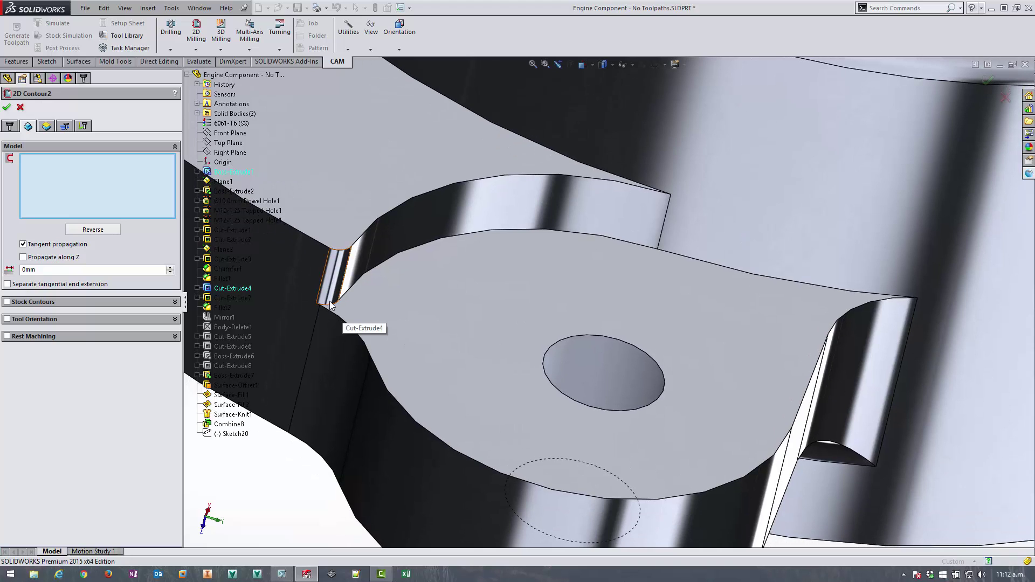
{"action": "left_click", "coordinate": [327, 303]}
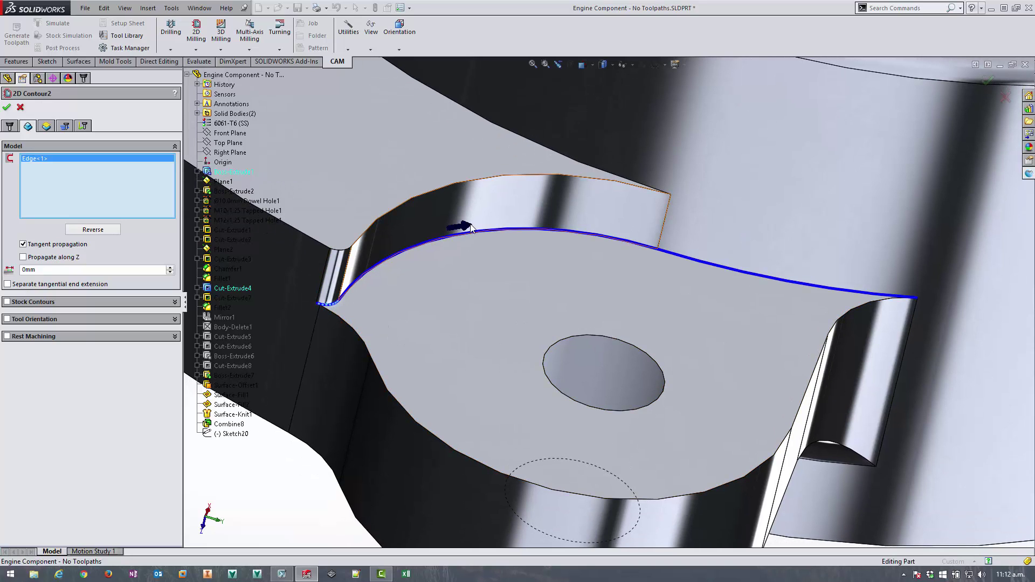
{"action": "left_click", "coordinate": [65, 126]}
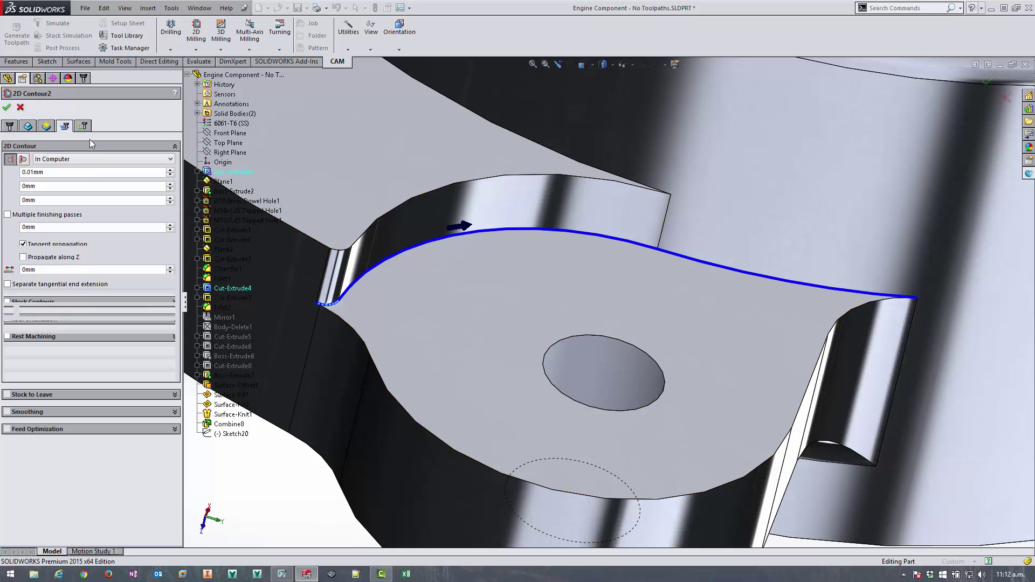
{"action": "left_click", "coordinate": [9, 164]}
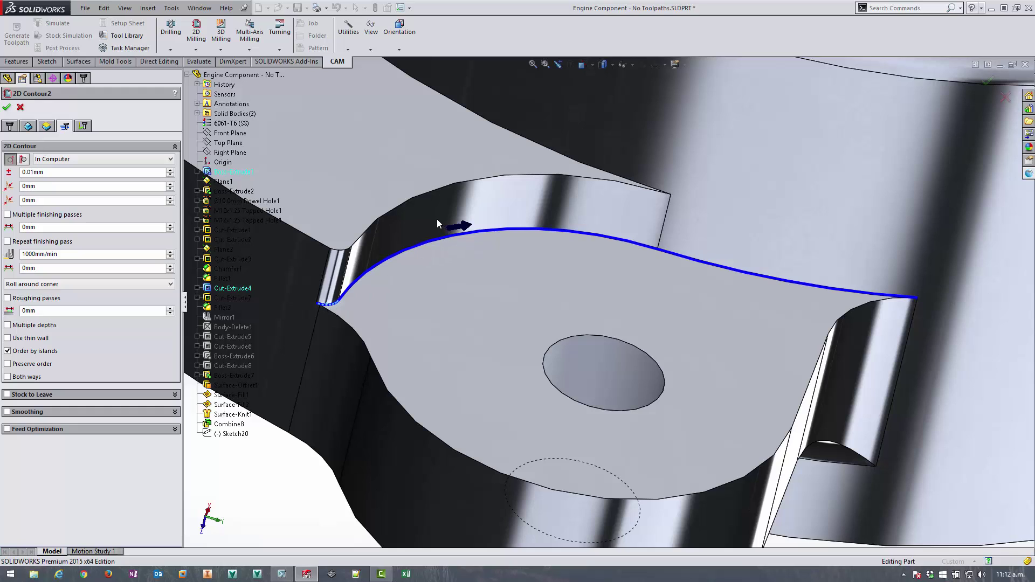
{"action": "left_click", "coordinate": [9, 126]}
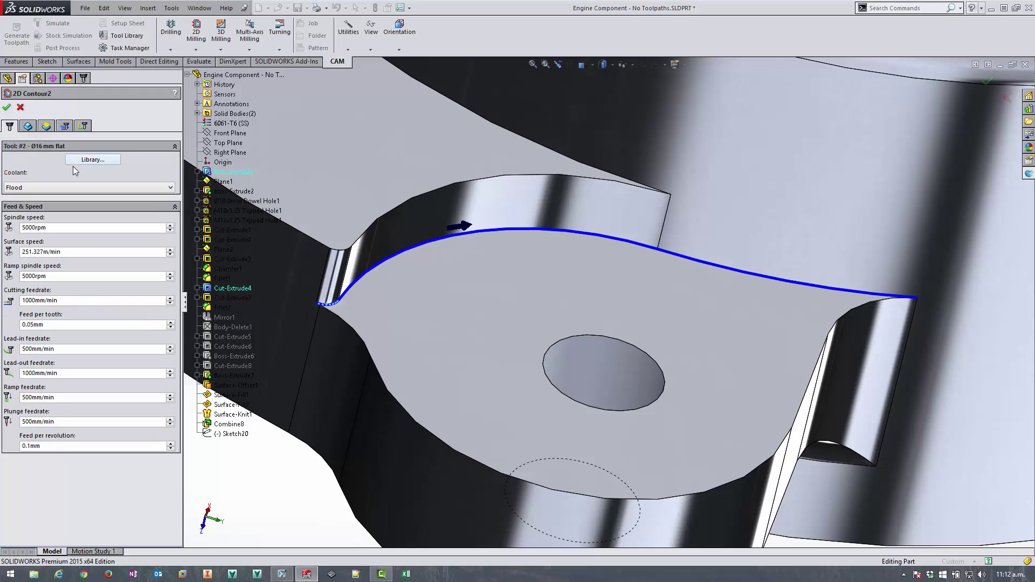
{"action": "left_click", "coordinate": [28, 127]}
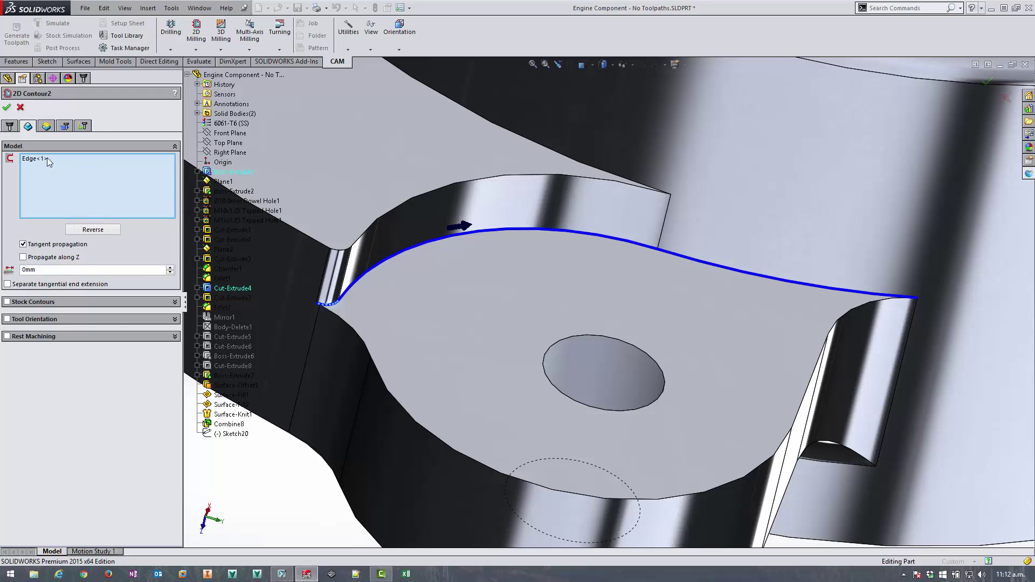
Step: Try reversing the selected edge chain, and clear the contour selection
{"action": "left_click", "coordinate": [47, 157]}
{"action": "left_click", "coordinate": [93, 229]}
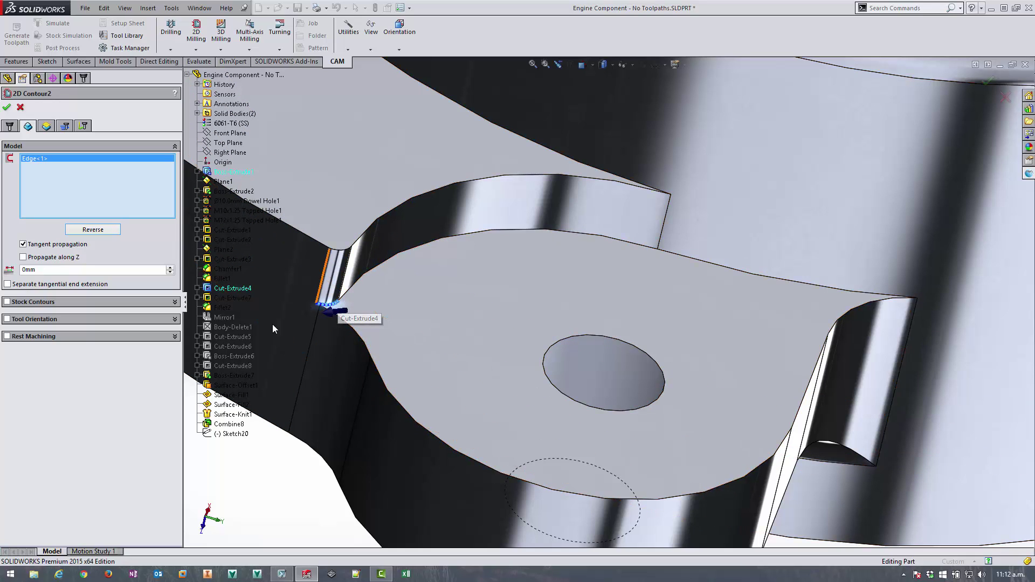
{"action": "right_click", "coordinate": [69, 175]}
{"action": "left_click", "coordinate": [86, 185]}
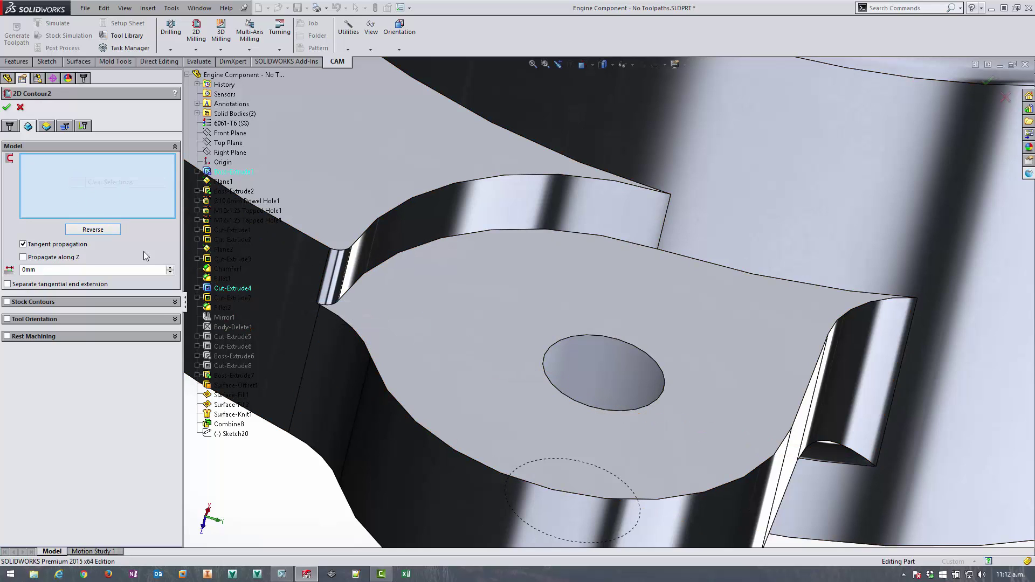
Step: Select the edges where the lower lug face and the adjacent recessed face meet the cylindrical wall as two tangent contour chains
{"action": "left_click", "coordinate": [874, 292]}
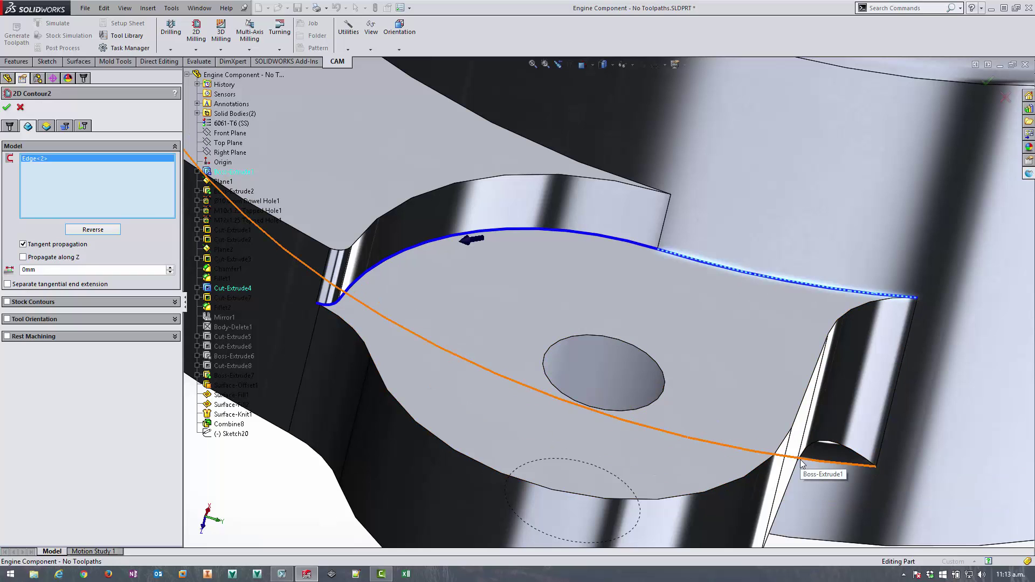
{"action": "key", "text": "Left"}
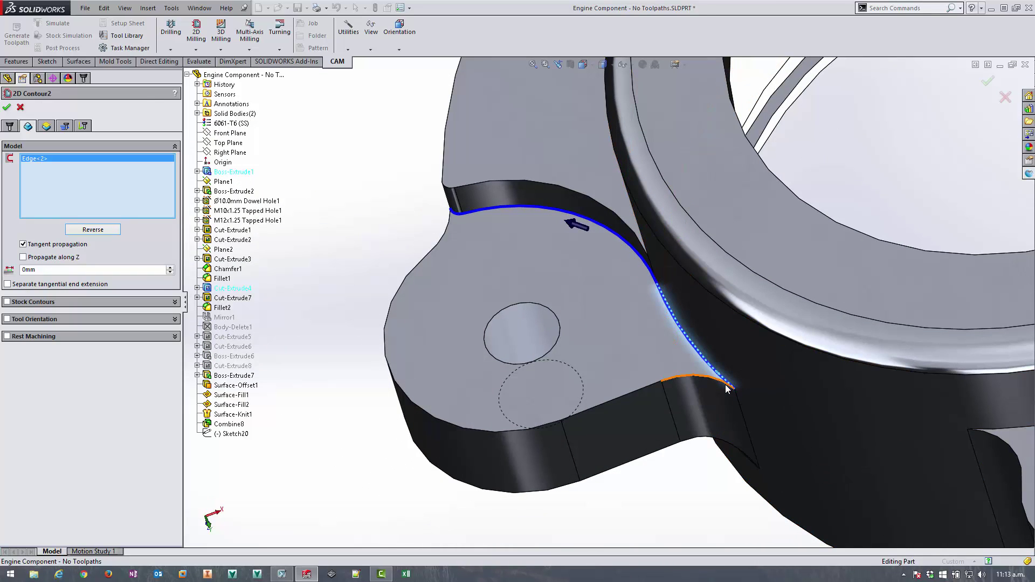
{"action": "key", "text": "Right"}
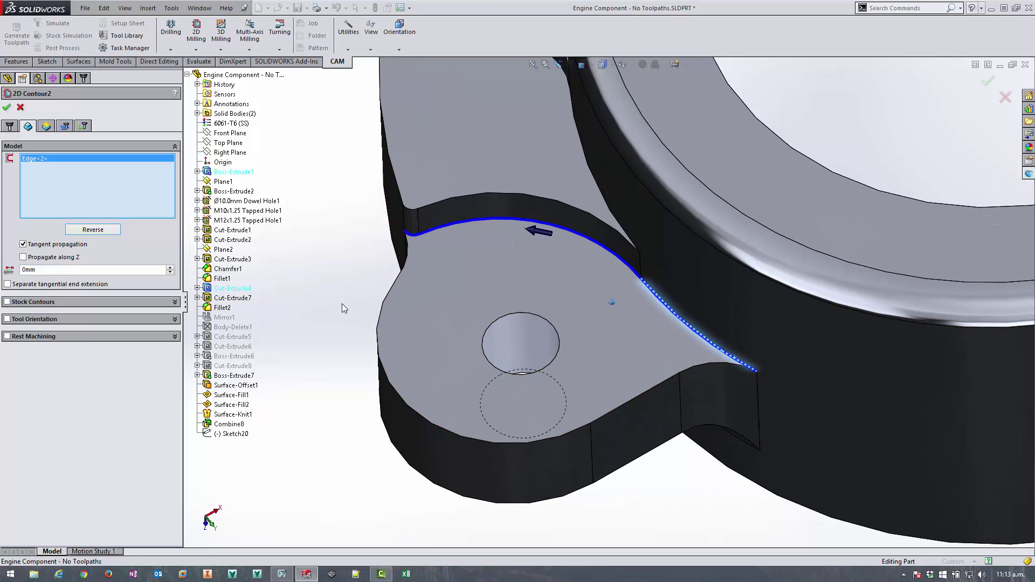
{"action": "scroll", "coordinate": [342, 304], "scroll_direction": "up", "scroll_amount": 5}
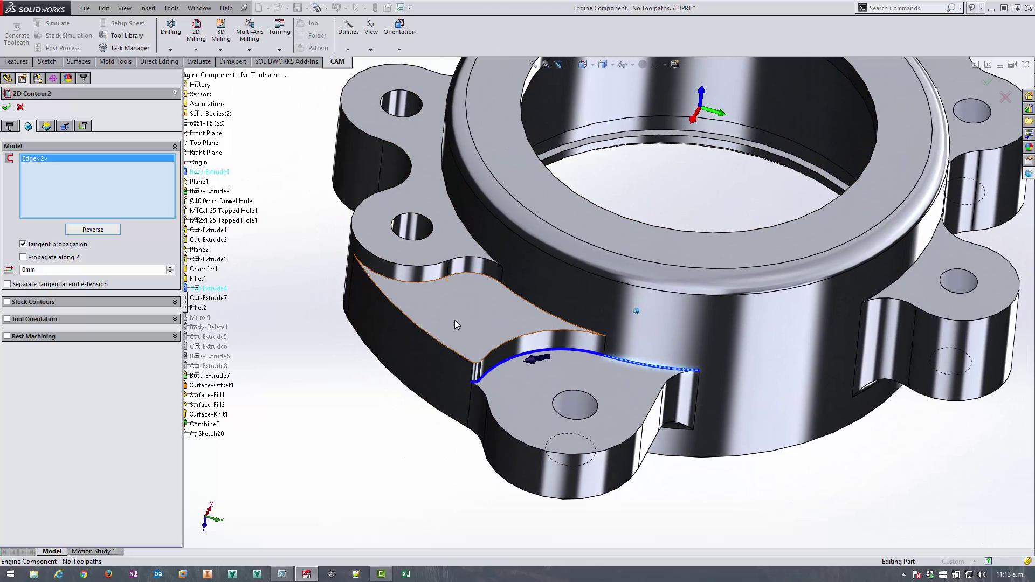
{"action": "middle_click_drag", "start_coordinate": [454, 320], "coordinate": [461, 292]}
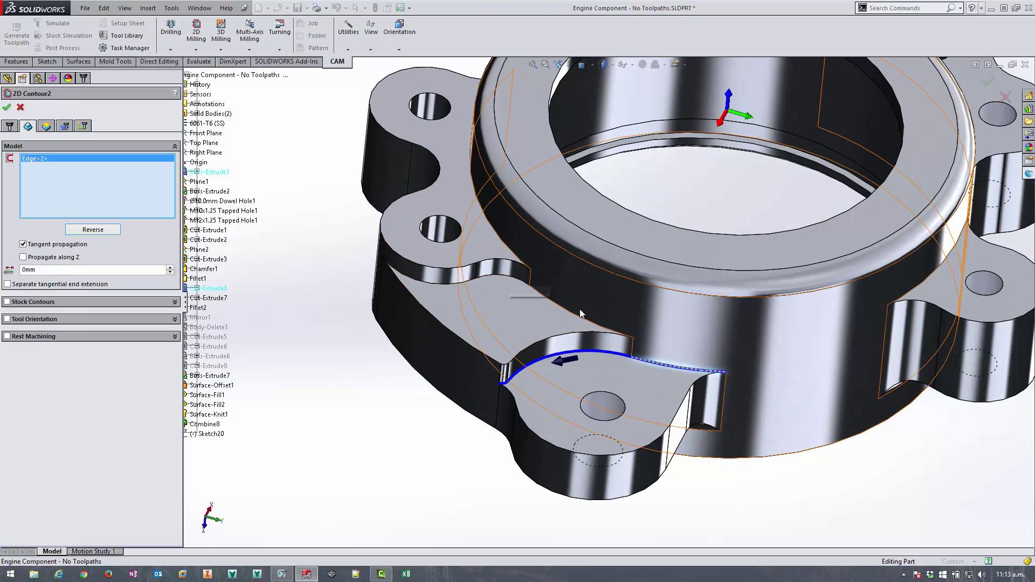
{"action": "left_click", "coordinate": [542, 293]}
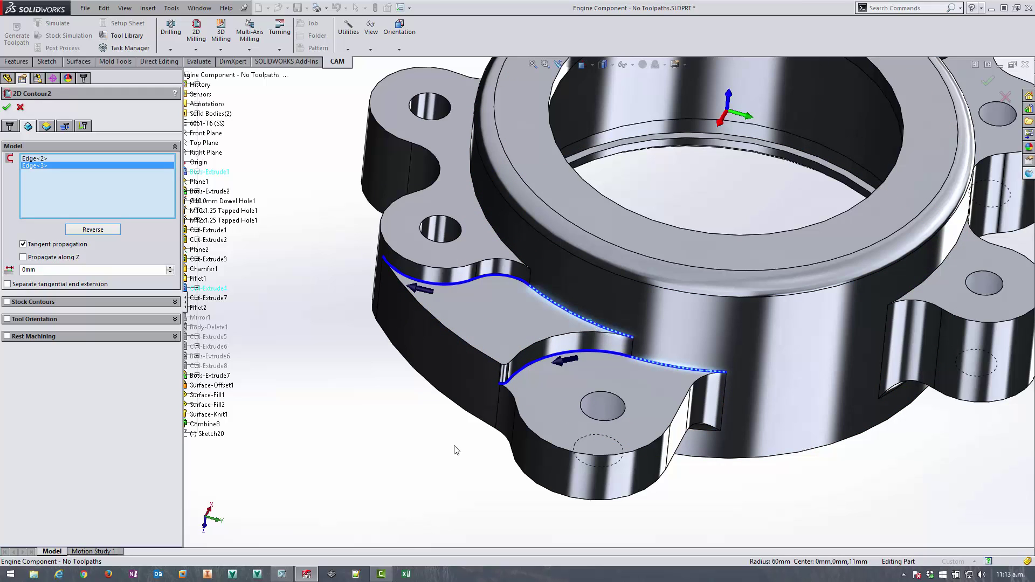
{"action": "left_click", "coordinate": [128, 210]}
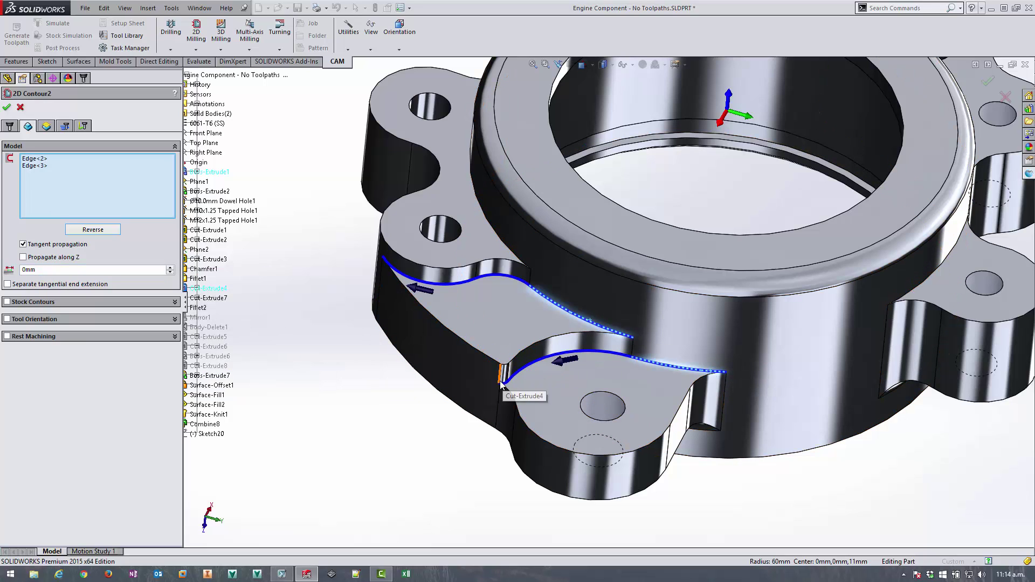
Step: Enable Separate tangential end extension for the contour chains and set the end extension to 5 mm
{"action": "left_click", "coordinate": [12, 287]}
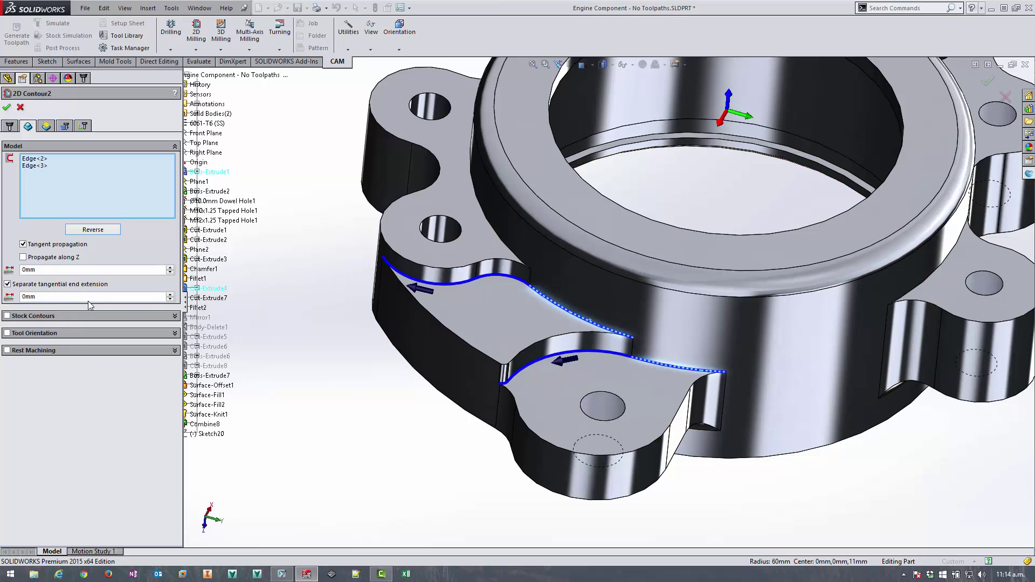
{"action": "left_click", "coordinate": [44, 300]}
{"action": "type", "text": "5"}
{"action": "left_click", "coordinate": [69, 269]}
Step: Accept the second 2D contour operation and check where its toolpaths enter and leave the stepped lugs
{"action": "left_click", "coordinate": [7, 109]}
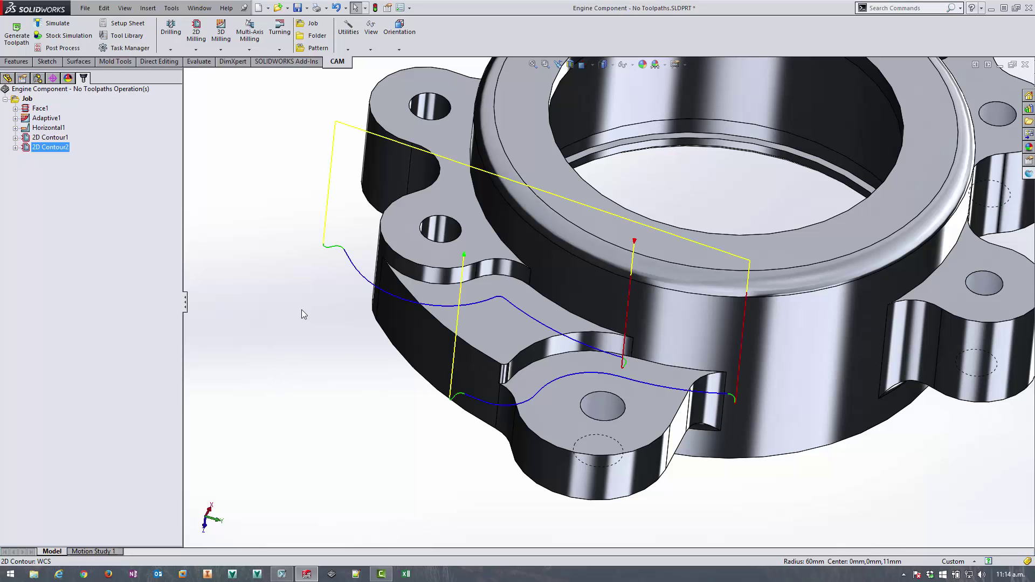
{"action": "middle_click_drag", "start_coordinate": [313, 310], "coordinate": [507, 393]}
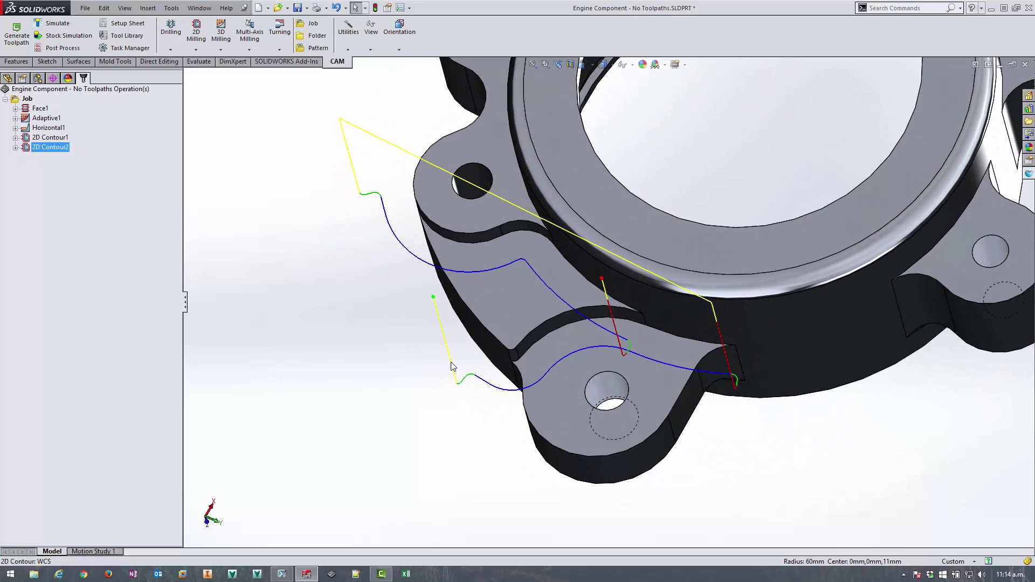
{"action": "middle_click_drag", "start_coordinate": [414, 318], "coordinate": [418, 251]}
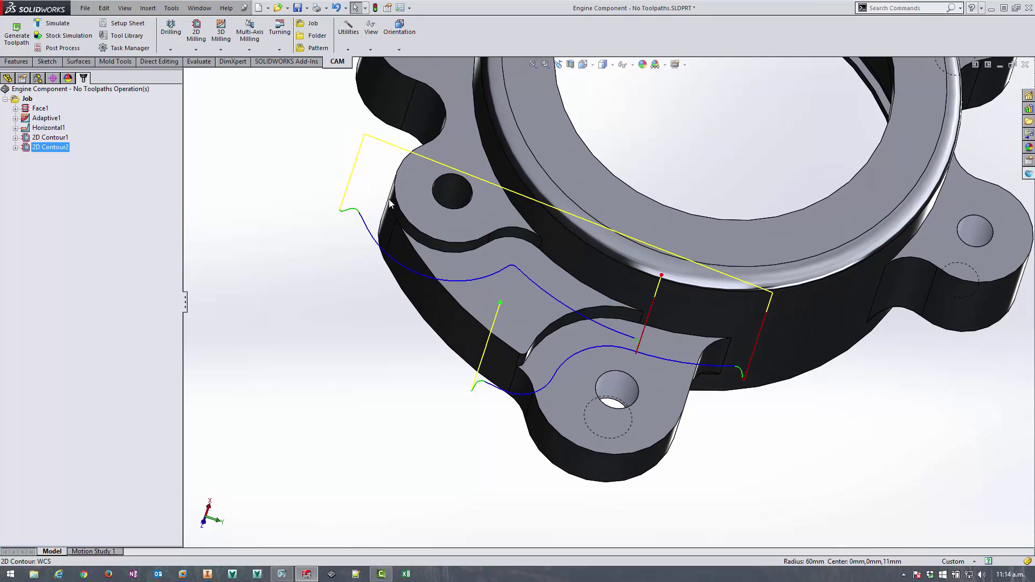
{"action": "middle_click_drag", "start_coordinate": [386, 420], "coordinate": [558, 418]}
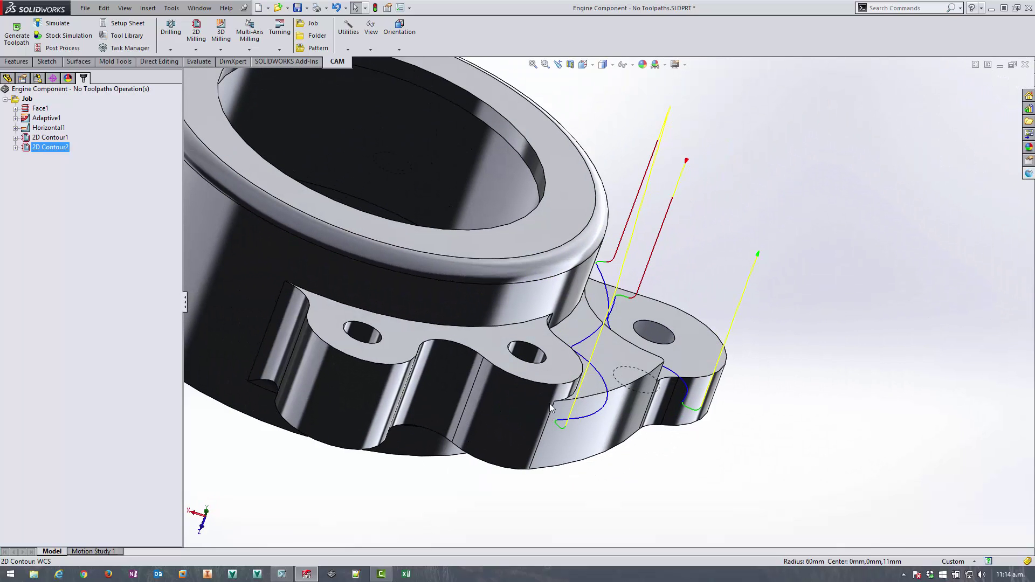
{"action": "middle_click_drag", "start_coordinate": [709, 502], "coordinate": [765, 515]}
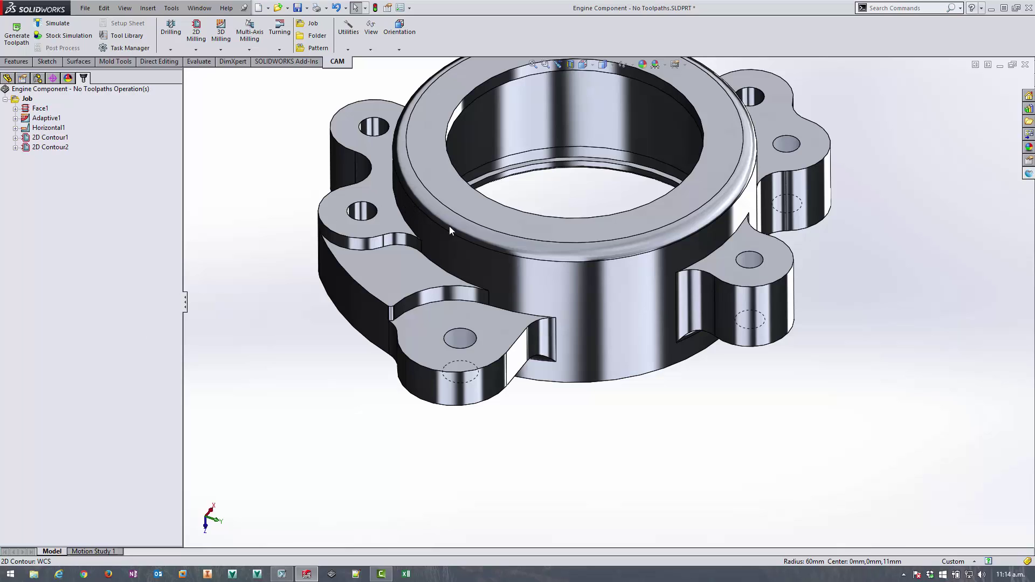
Step: Create a third 2D Contour operation and select the circular edge below the rounded upper rim as its geometry
{"action": "left_click", "coordinate": [197, 34]}
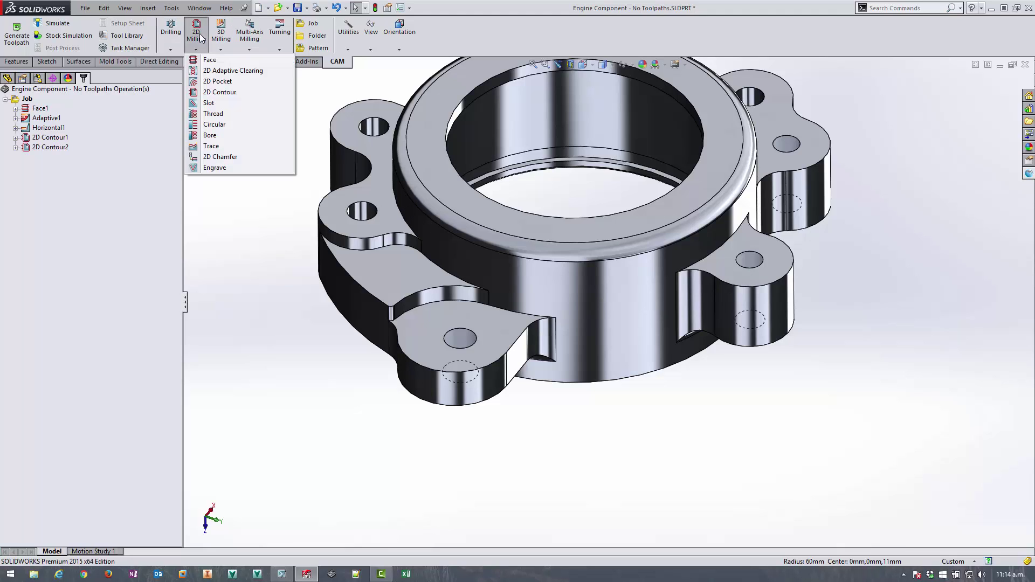
{"action": "left_click", "coordinate": [221, 93]}
{"action": "left_click", "coordinate": [28, 126]}
{"action": "left_click", "coordinate": [429, 222]}
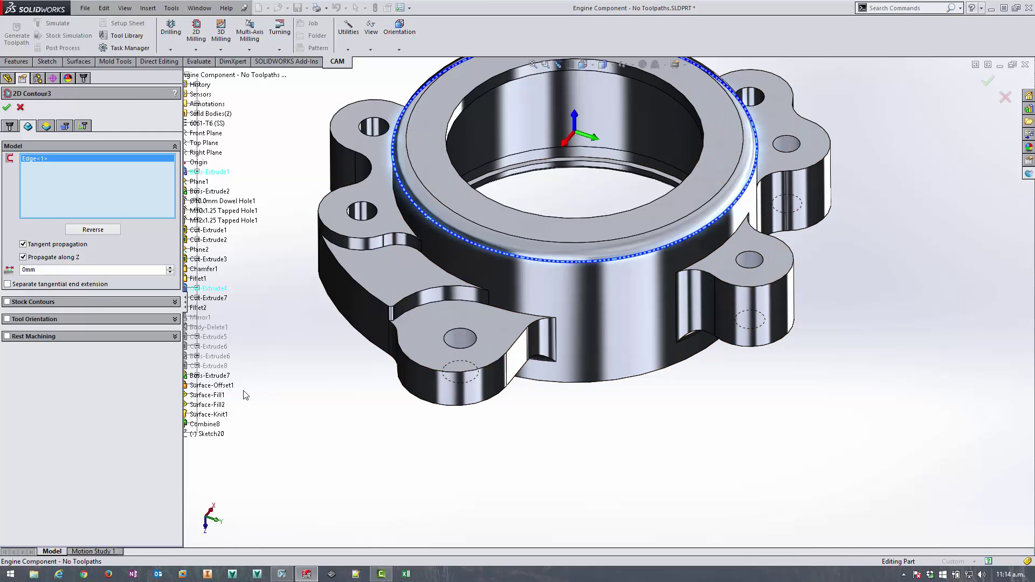
Step: Set the third contour's bottom height to From Selection and pick the upper lug face beside the cylinder as its reference
{"action": "left_click", "coordinate": [47, 127]}
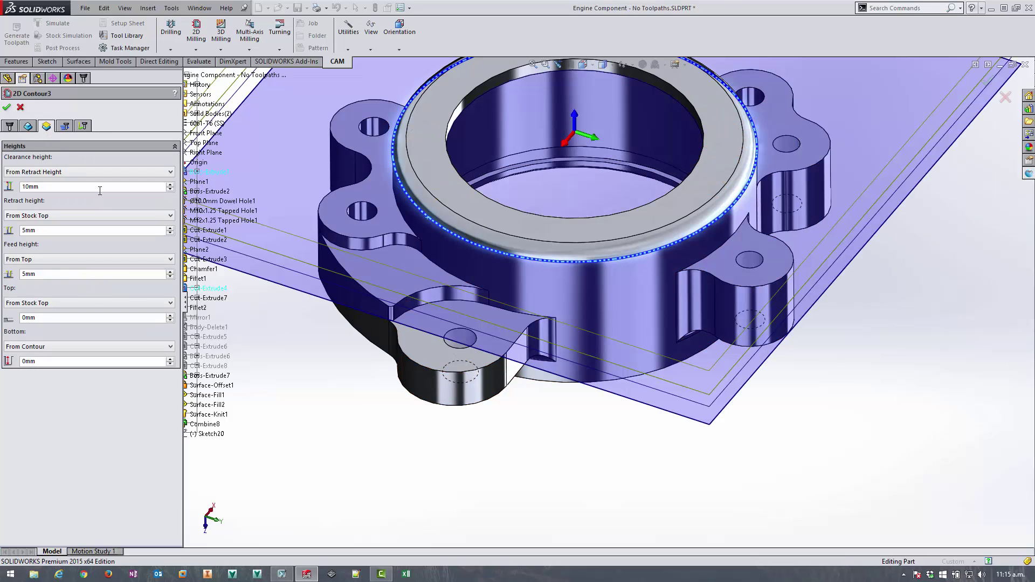
{"action": "left_click", "coordinate": [48, 347]}
{"action": "left_click", "coordinate": [48, 394]}
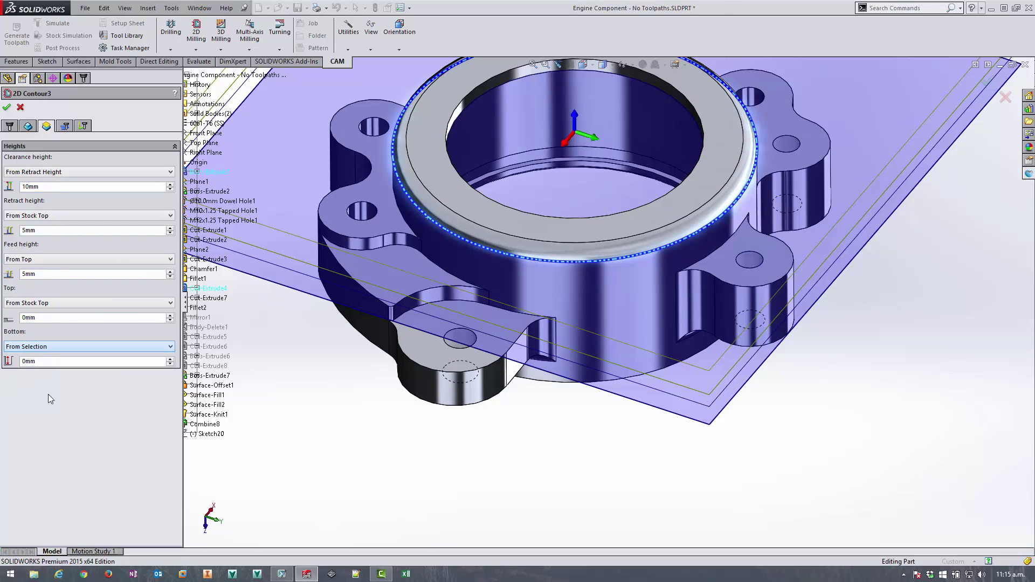
{"action": "left_click", "coordinate": [372, 200]}
{"action": "middle_click_drag", "start_coordinate": [347, 444], "coordinate": [350, 318]}
{"action": "middle_click_drag", "start_coordinate": [415, 344], "coordinate": [367, 316]}
{"action": "middle_click_drag", "start_coordinate": [497, 328], "coordinate": [758, 445]}
Step: Set the distance value under Multiple finishing passes to 5 mm and accept the third 2D contour operation
{"action": "left_click", "coordinate": [65, 126]}
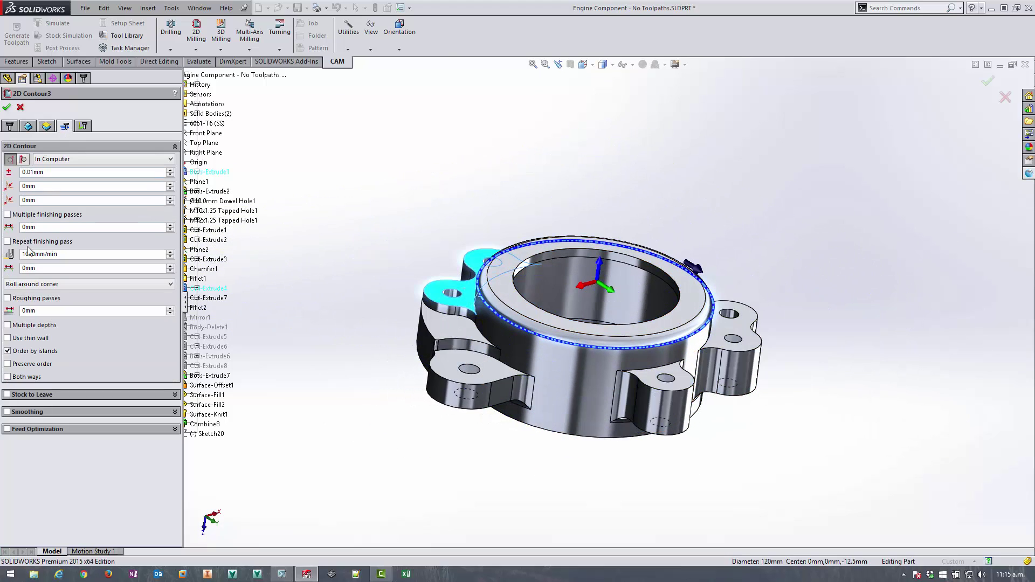
{"action": "double_click", "coordinate": [39, 231]}
{"action": "type", "text": "5"}
{"action": "left_click", "coordinate": [51, 200]}
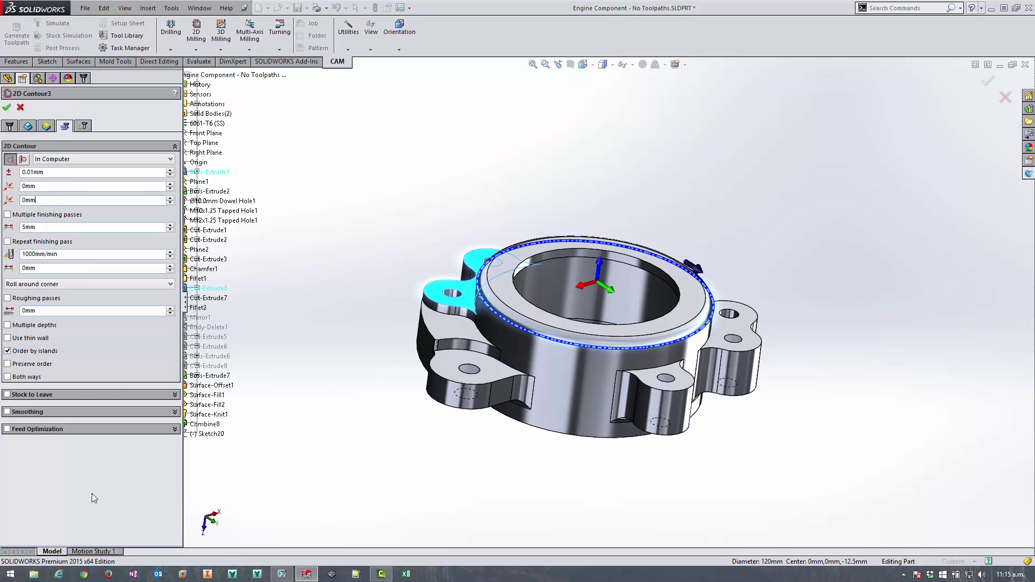
{"action": "left_click", "coordinate": [6, 108]}
Step: Run a stock simulation through the third 2D contour, examine the machined cylindrical and stepped walls, and close the simulation
{"action": "key", "text": "Up"}
{"action": "key", "text": "Up"}
{"action": "key", "text": "Up"}
{"action": "key", "text": "Up"}
{"action": "key", "text": "Up"}
{"action": "key", "text": "Up"}
{"action": "key", "text": "ctrl+7"}
{"action": "left_click", "coordinate": [77, 190]}
{"action": "key", "text": "Down"}
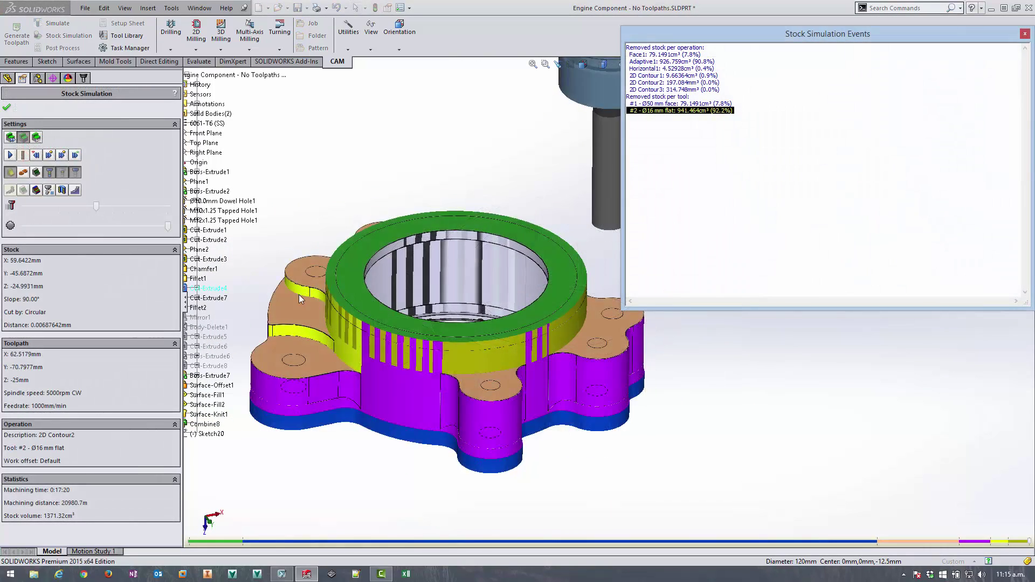
{"action": "middle_click_drag", "start_coordinate": [299, 295], "coordinate": [312, 299]}
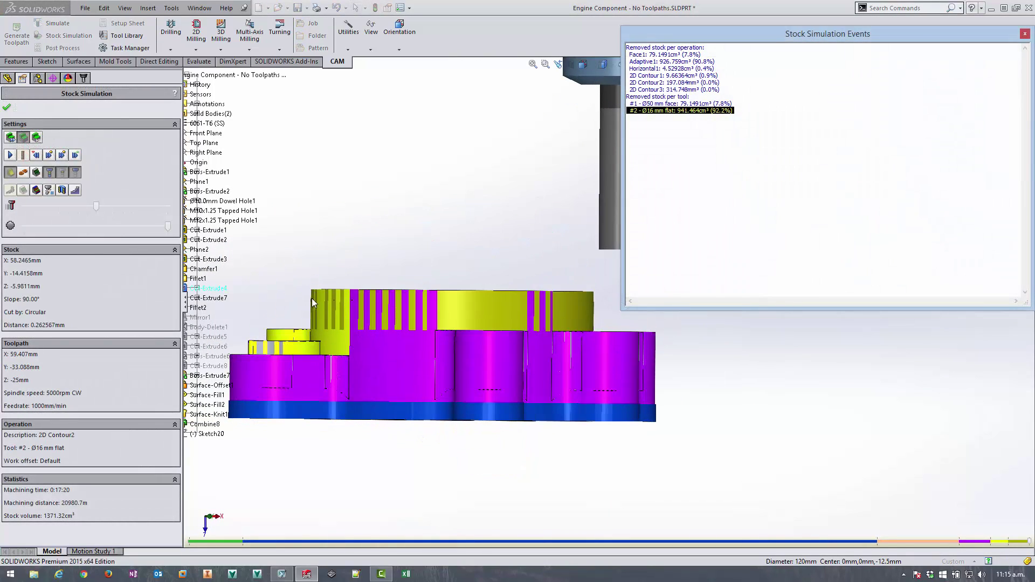
{"action": "left_click", "coordinate": [8, 109]}
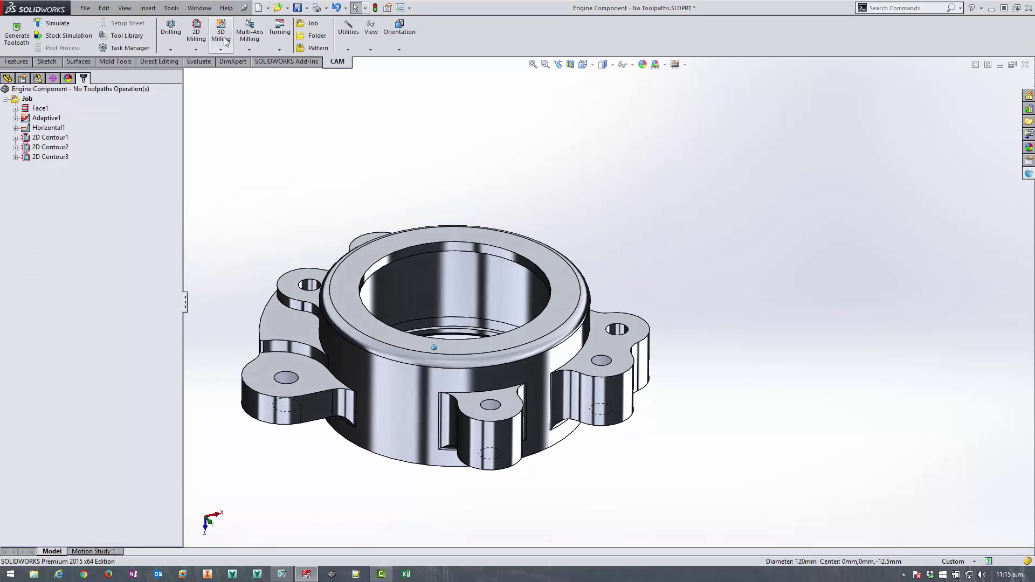
Step: Create a 3D Flow operation and assign the #20 Ø9 mm ball mill from the tool library
{"action": "left_click", "coordinate": [225, 37]}
{"action": "left_click", "coordinate": [259, 202]}
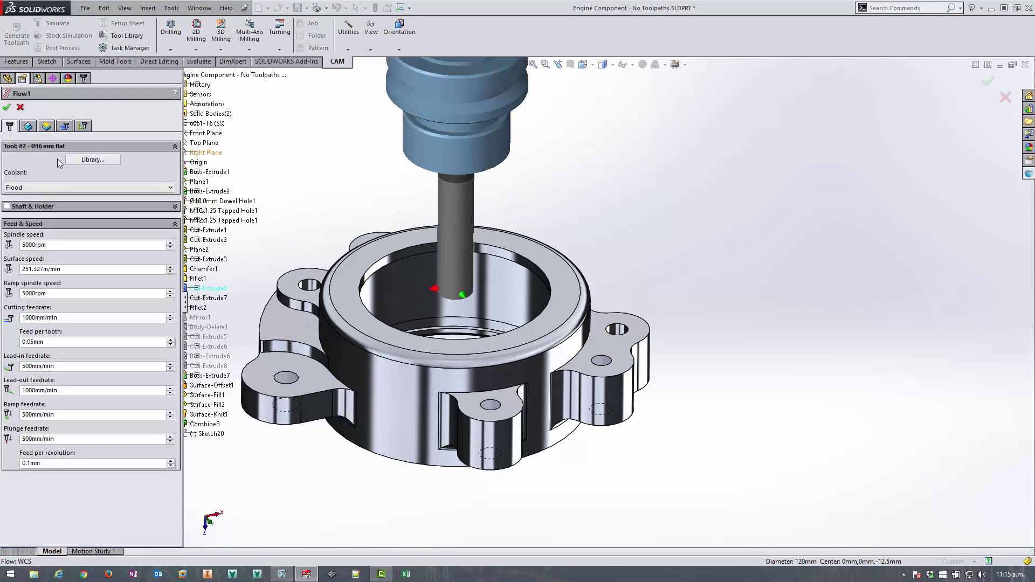
{"action": "left_click", "coordinate": [76, 160]}
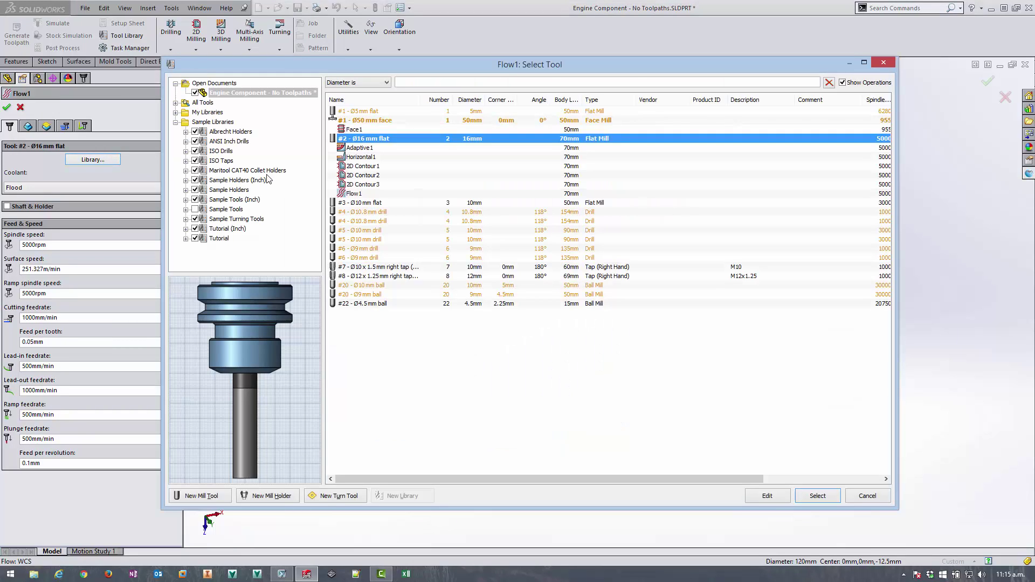
{"action": "left_click", "coordinate": [433, 285]}
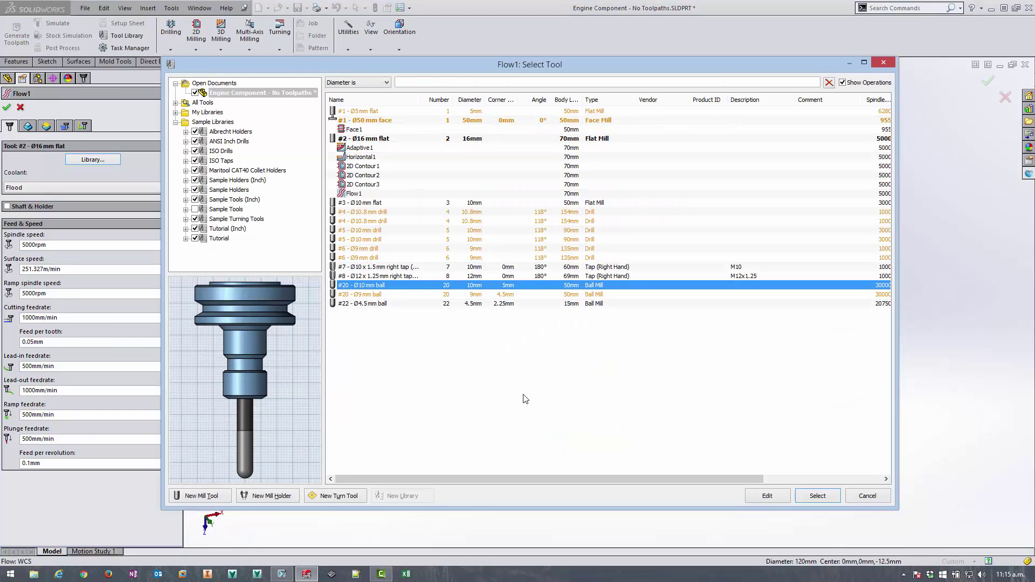
{"action": "key", "text": "Down"}
{"action": "left_click", "coordinate": [819, 498]}
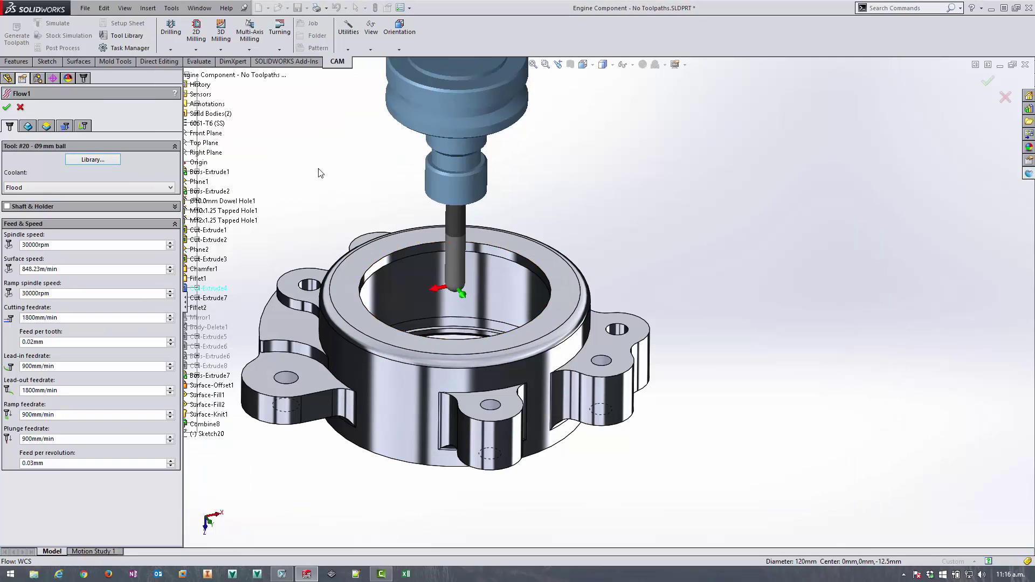
Step: Select the rounded fillet face around the upper rim as the Flow geometry and check its machining side by flipping it twice
{"action": "left_click", "coordinate": [34, 126]}
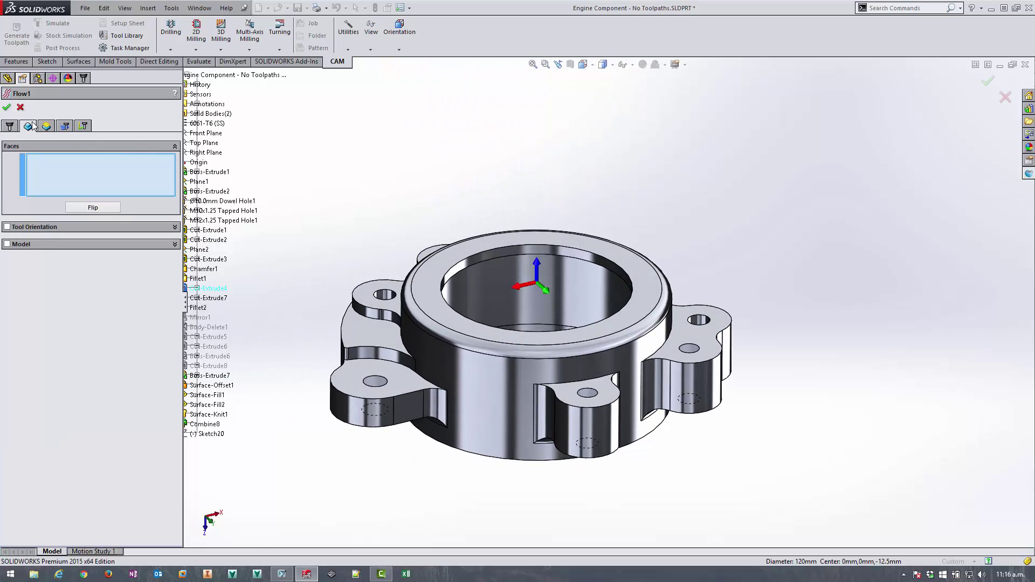
{"action": "left_click", "coordinate": [422, 309]}
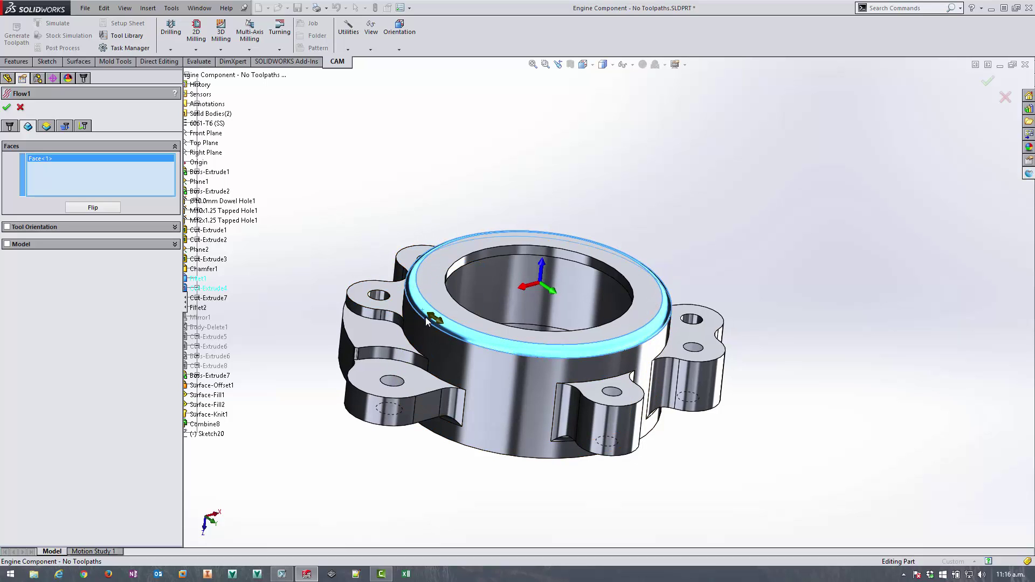
{"action": "left_click", "coordinate": [86, 208]}
{"action": "left_click", "coordinate": [101, 210]}
Step: Set the Flow operation's number of passes to 15, accept it, and check the toolpath around the rounded rim
{"action": "left_click", "coordinate": [65, 126]}
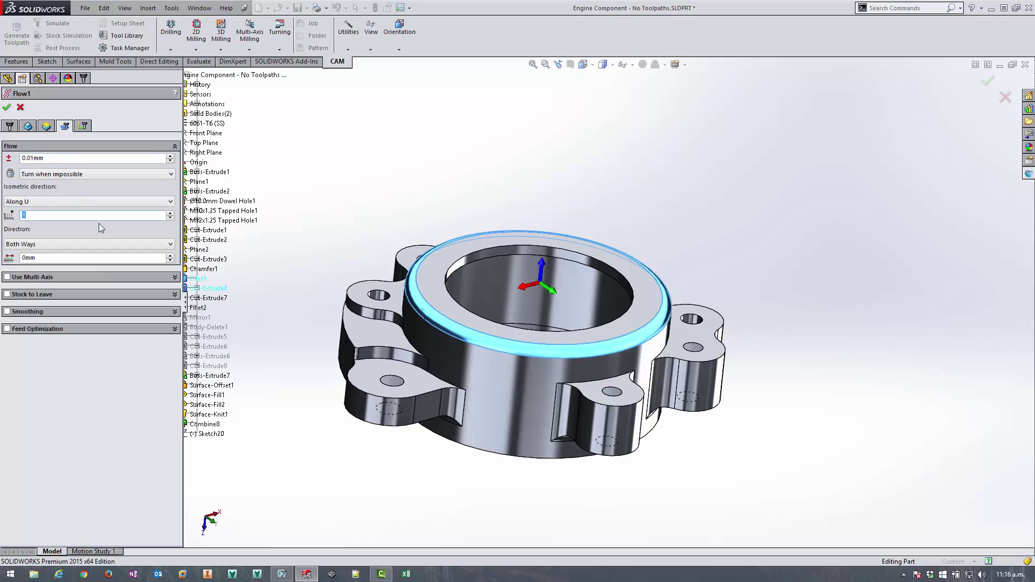
{"action": "type", "text": "15"}
{"action": "left_click", "coordinate": [7, 107]}
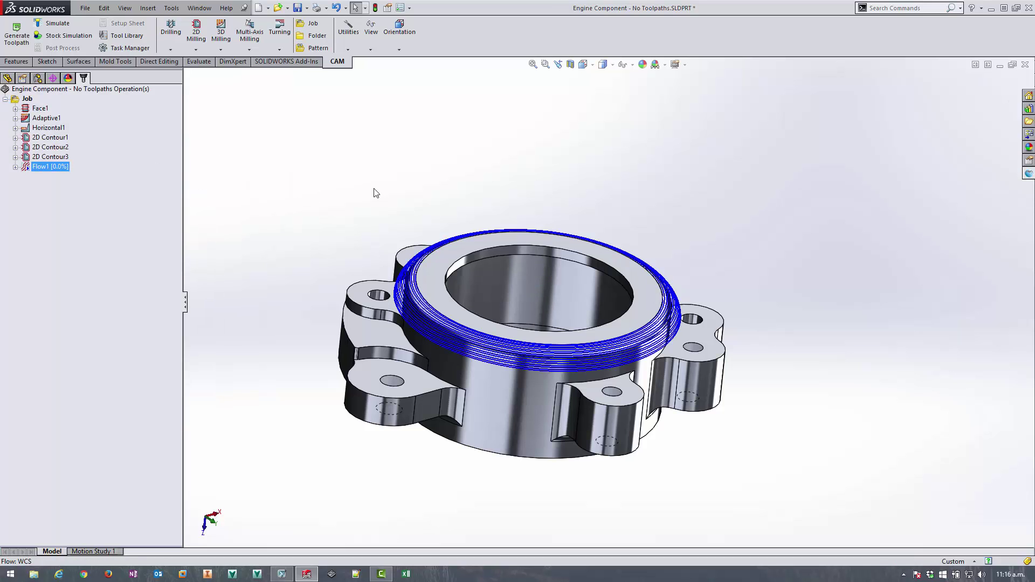
{"action": "middle_click_drag", "start_coordinate": [483, 263], "coordinate": [520, 132]}
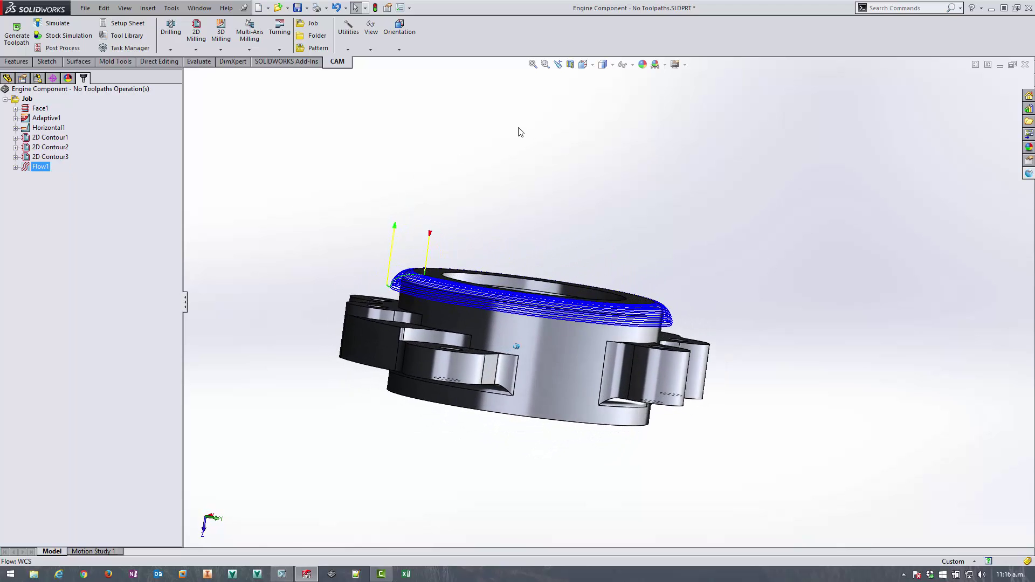
Step: Run a stock simulation of the complete job and inspect the rounded rim cut by the Flow operation
{"action": "left_click", "coordinate": [79, 139]}
{"action": "left_click", "coordinate": [28, 99]}
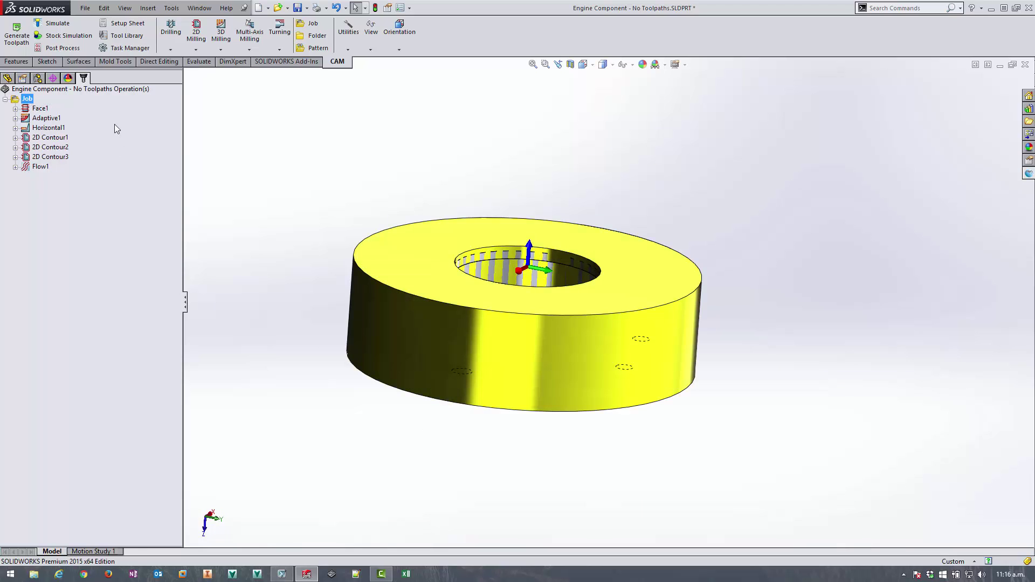
{"action": "left_click", "coordinate": [65, 36]}
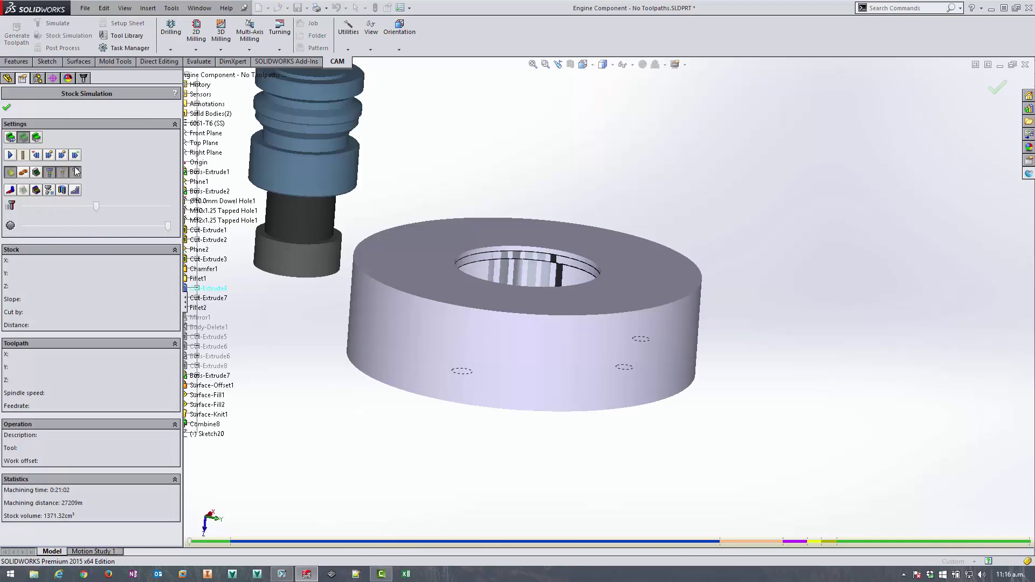
{"action": "left_click", "coordinate": [12, 155]}
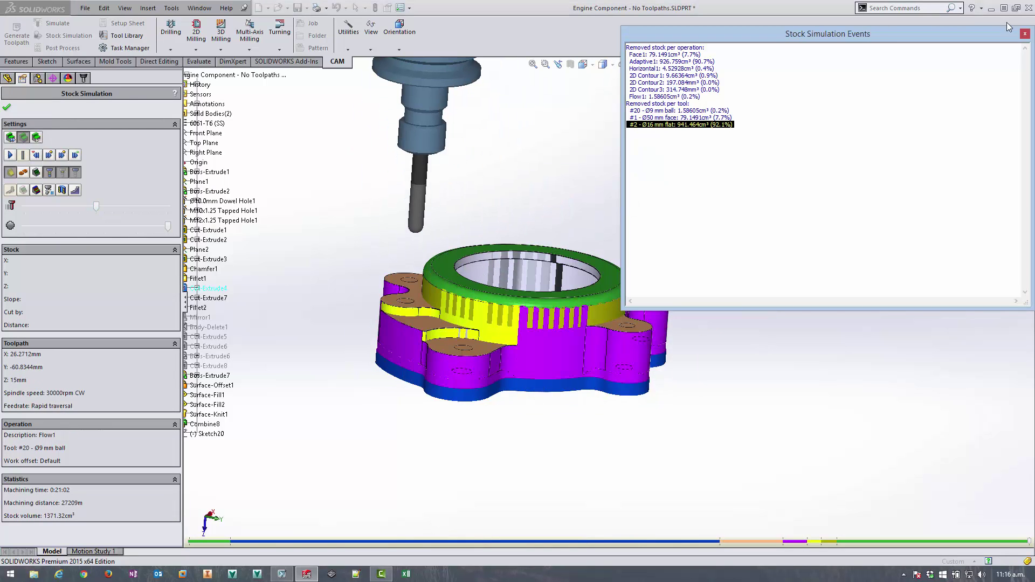
{"action": "left_click", "coordinate": [1025, 34]}
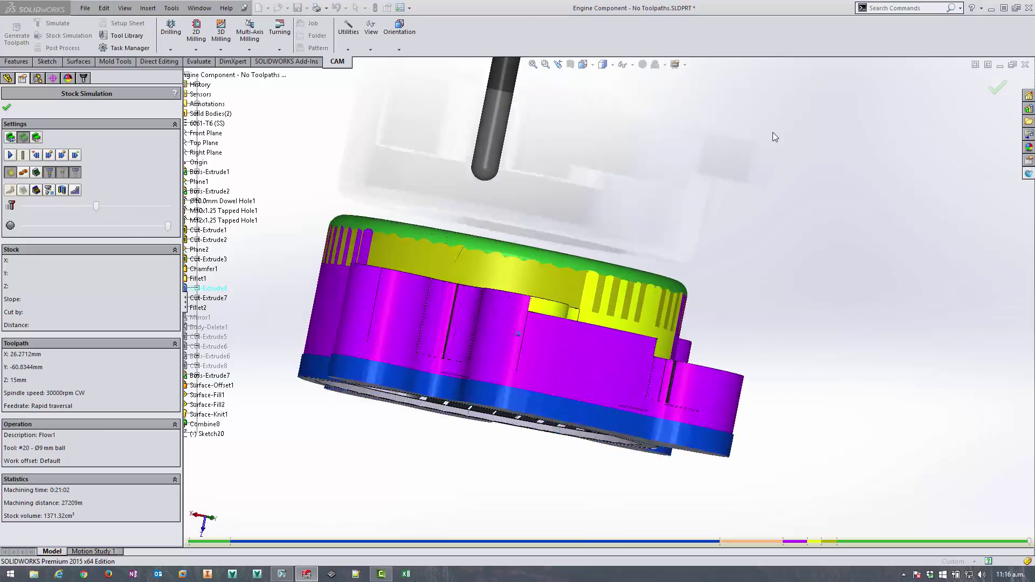